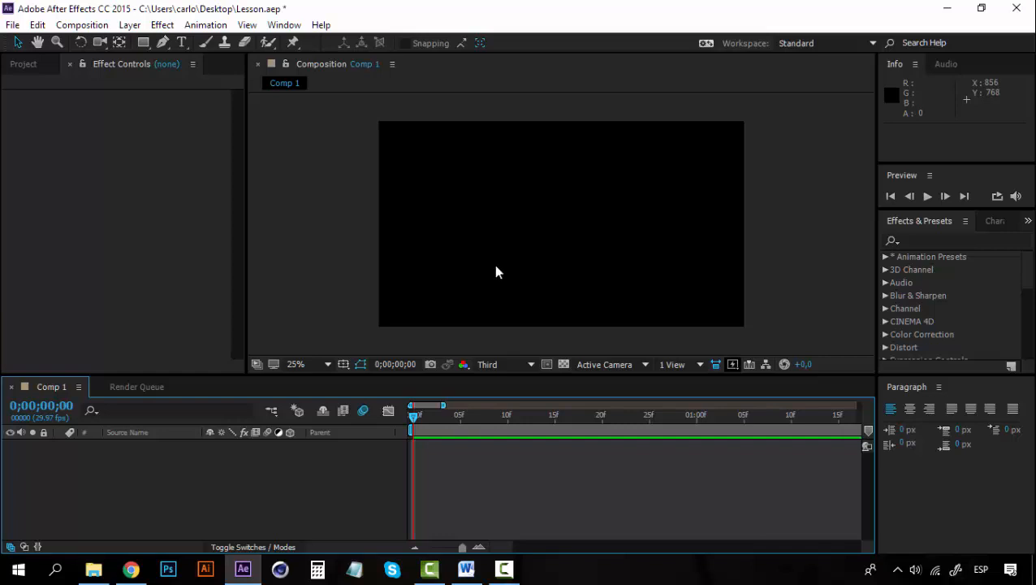
Draw a green circle about 380 px wide with the Ellipse tool and move it near the frame's upper-left corner.
click(143, 42)
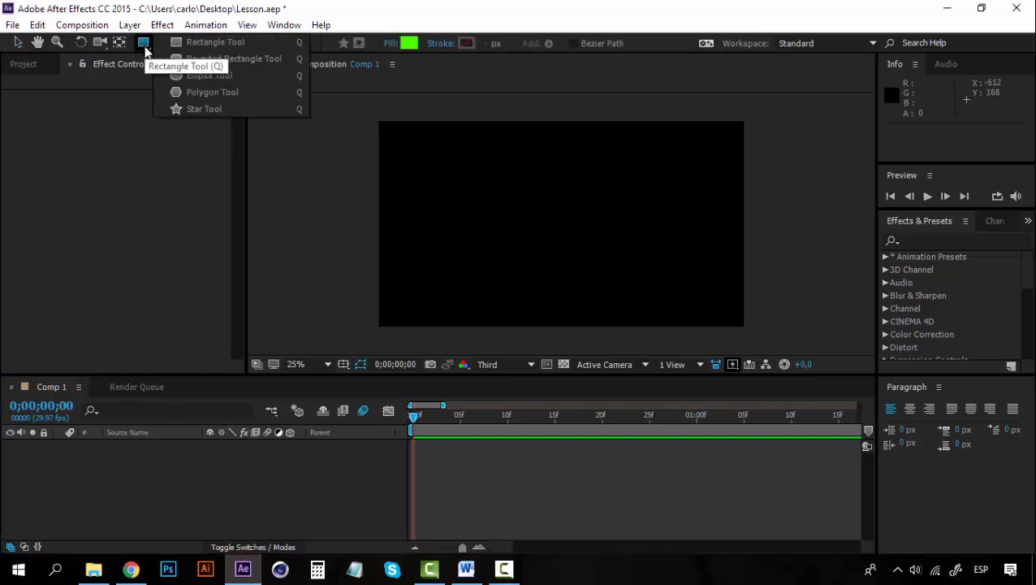
click(191, 75)
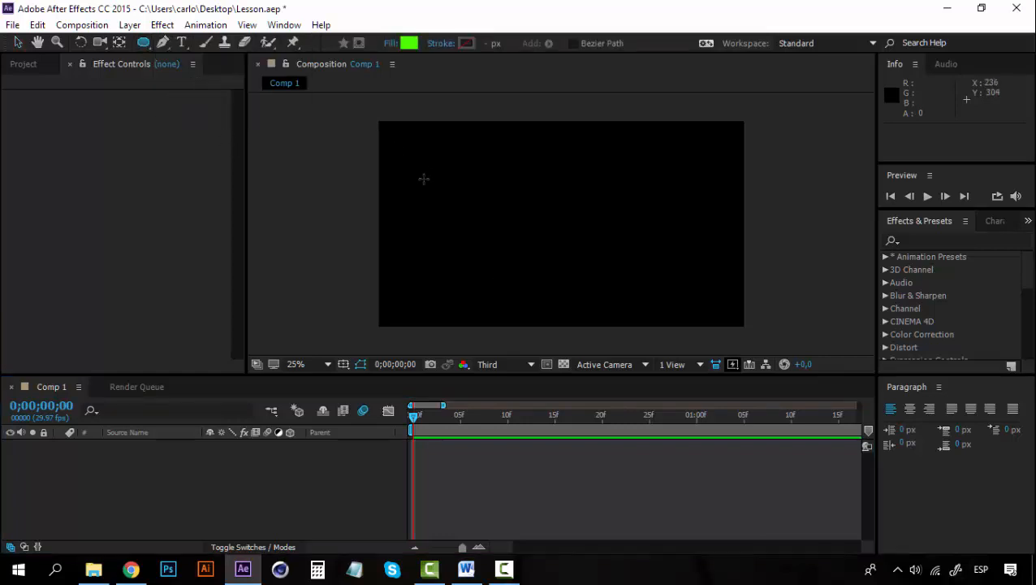
drag(428, 158, 501, 232)
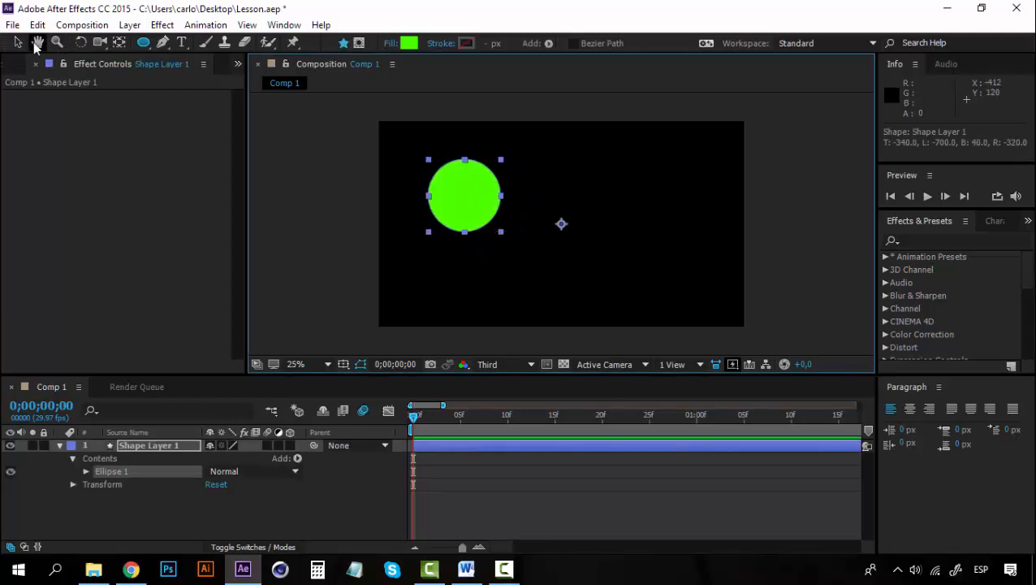
click(18, 42)
drag(479, 193, 458, 176)
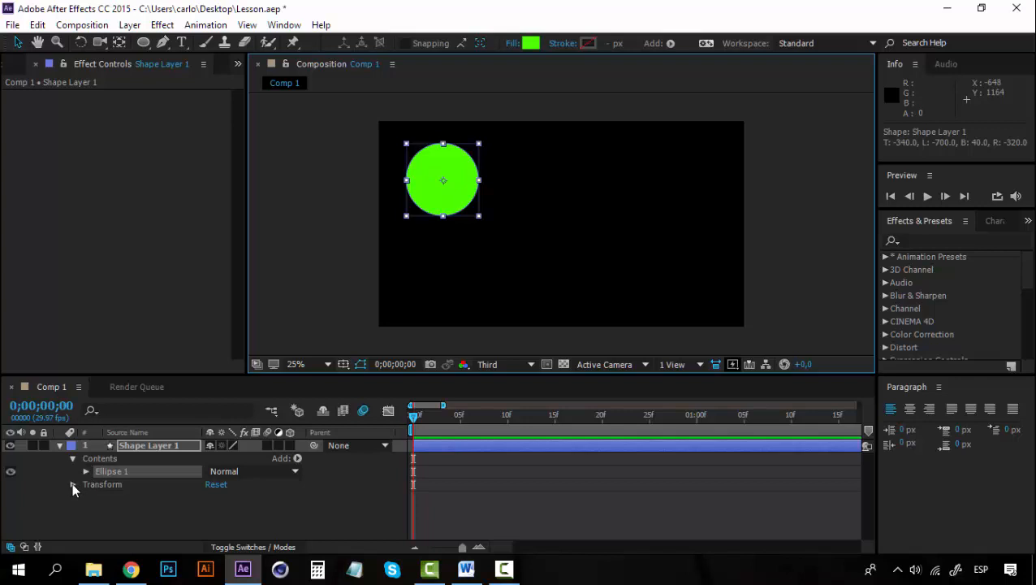
Try animating the shape layer's Scale with keyframes from 100% at 0;00 to 18% at one second.
click(72, 482)
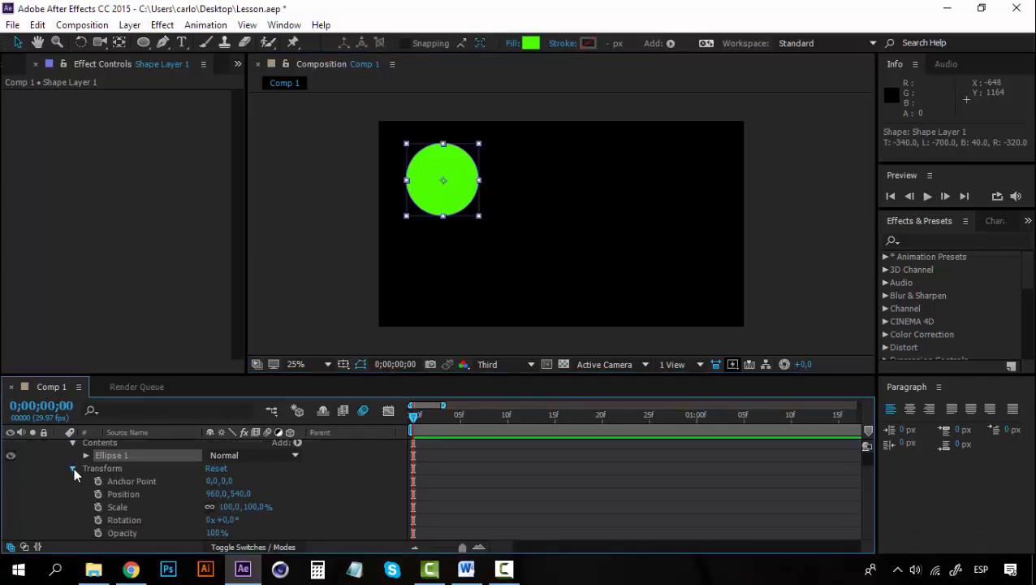
click(74, 467)
click(81, 484)
click(73, 484)
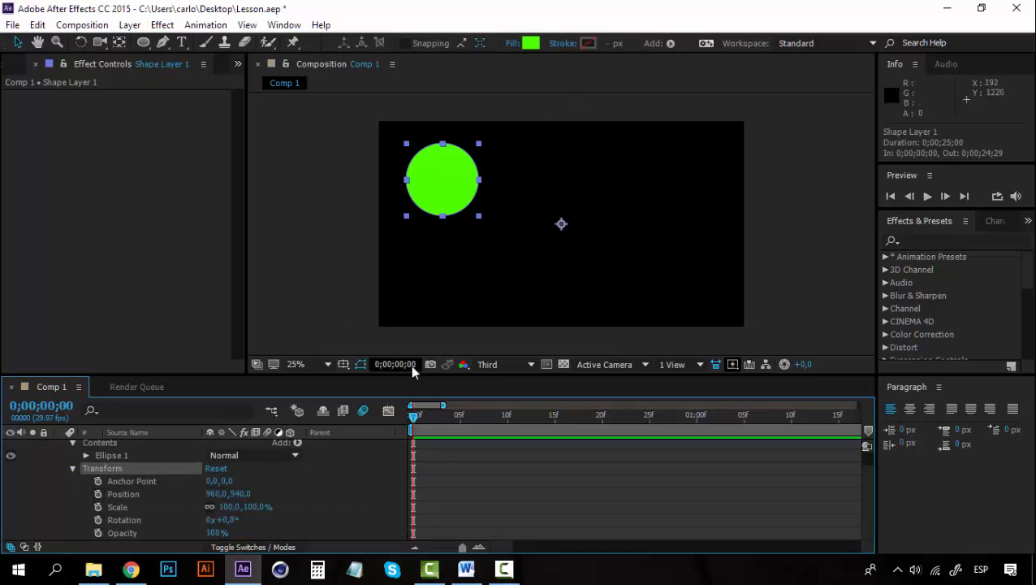
click(97, 507)
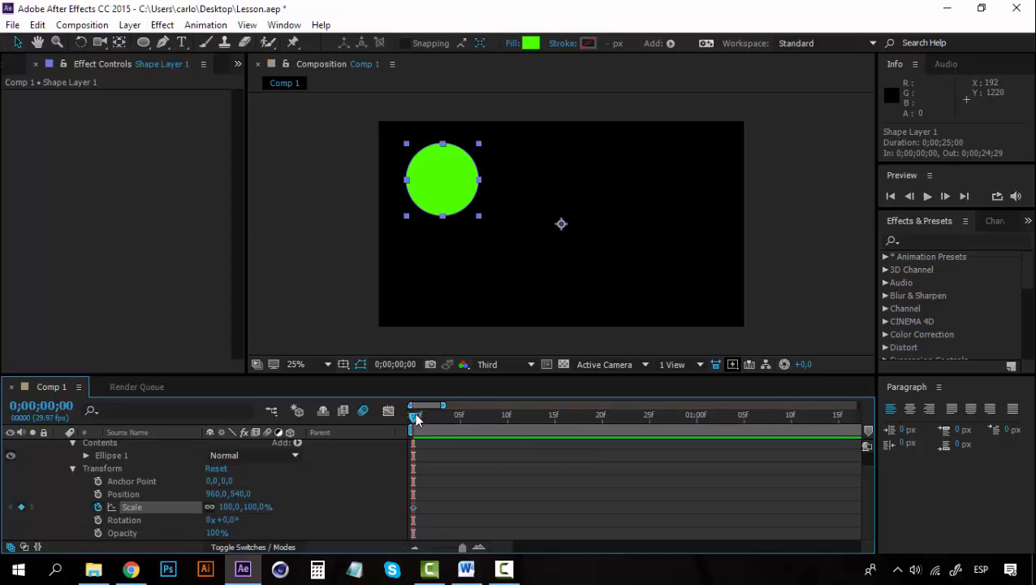
click(415, 547)
drag(415, 418, 555, 419)
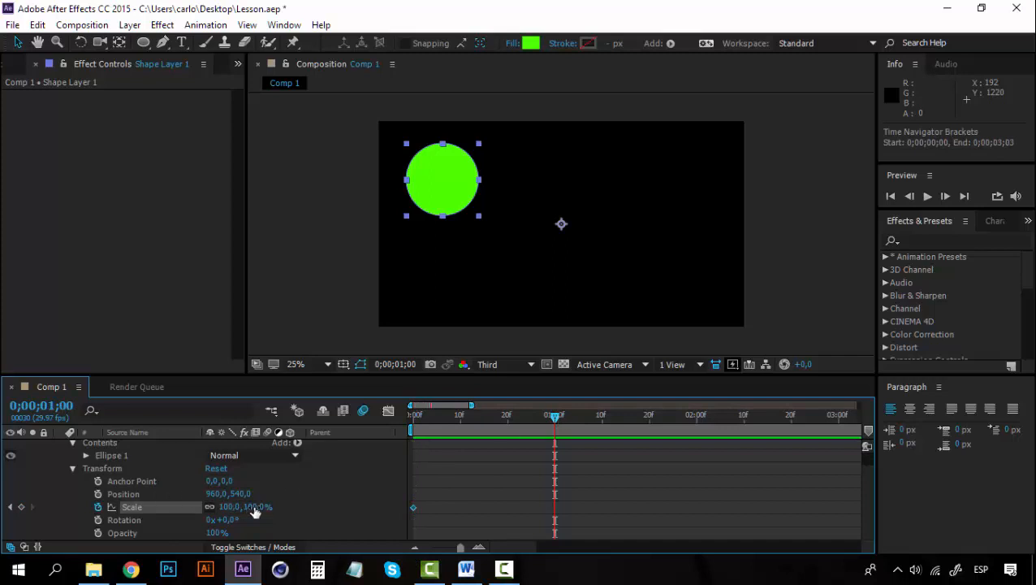
drag(254, 510, 187, 510)
Preview the shrinking circle, undo the Scale keyframes and return to the first frame.
key(Home)
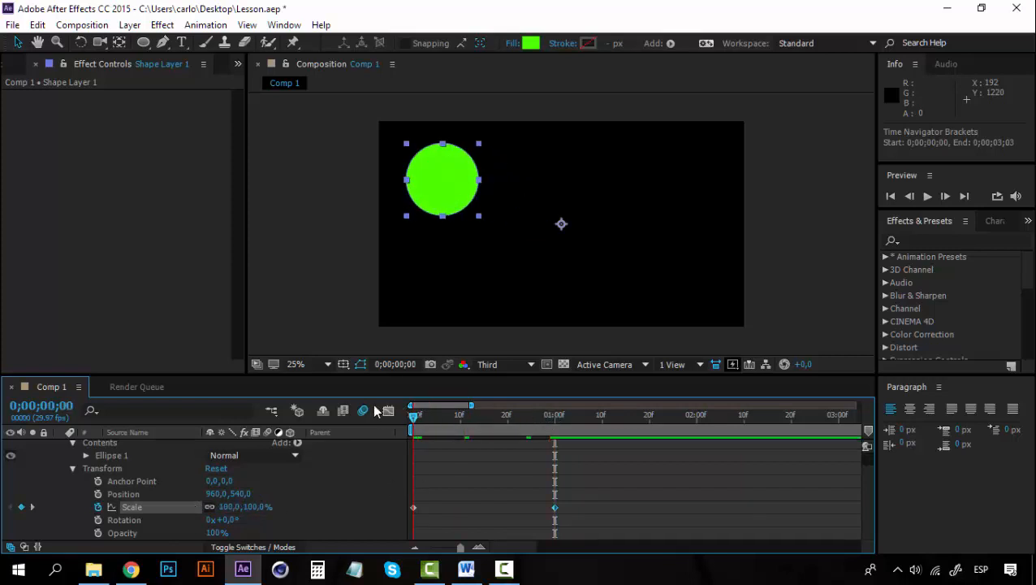
key(space)
drag(521, 417, 565, 412)
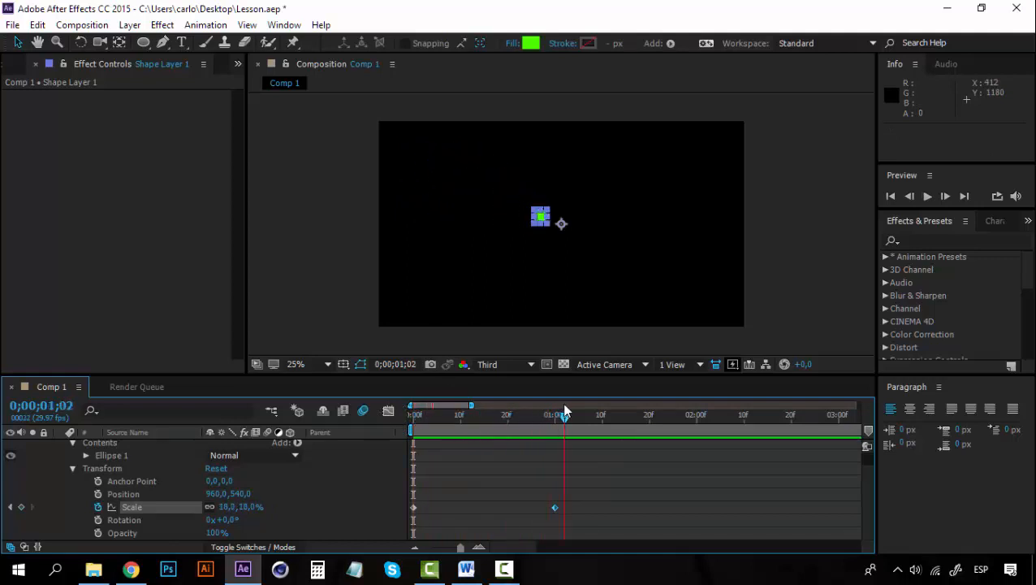
key(ctrl+z)
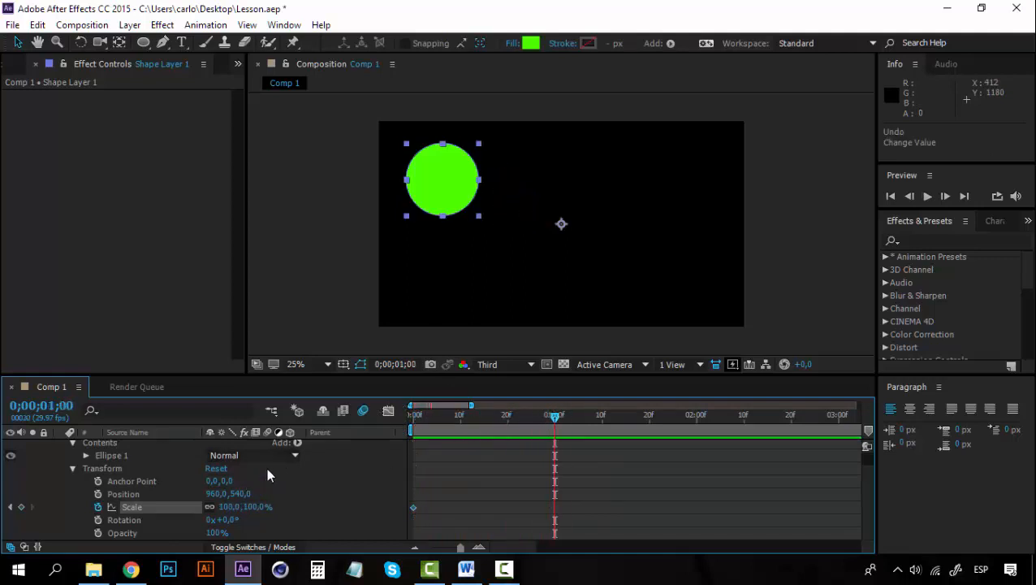
click(412, 422)
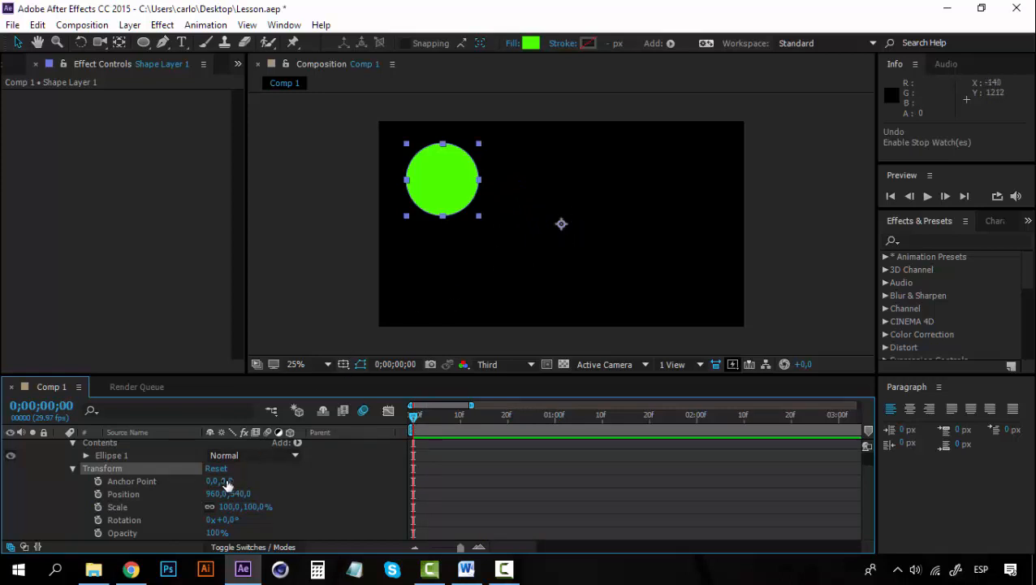
Undo a trial anchor point value change, and move the layer's anchor point to the circle's centre with the Pan Behind tool.
drag(226, 484, 210, 484)
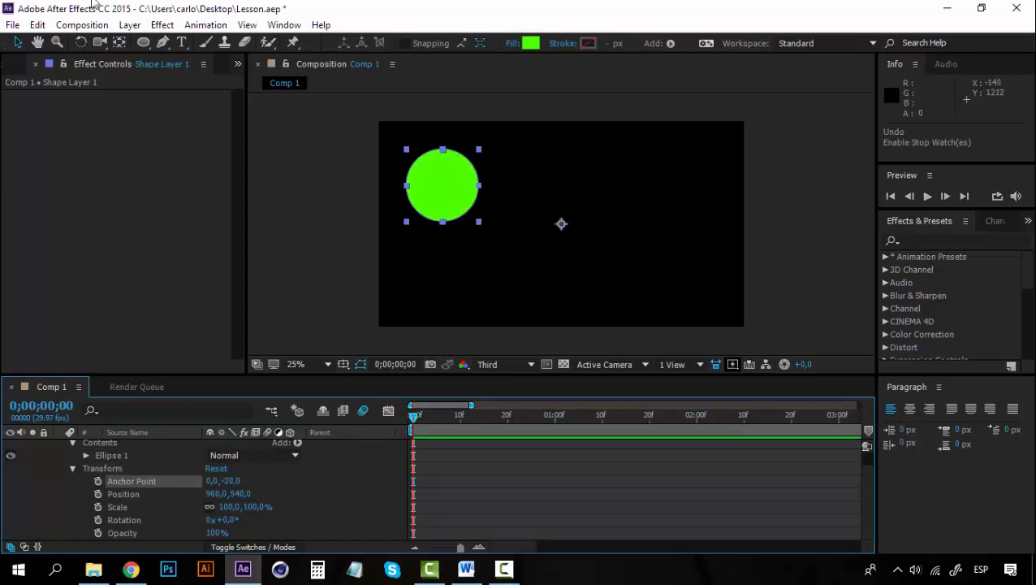
key(ctrl+z)
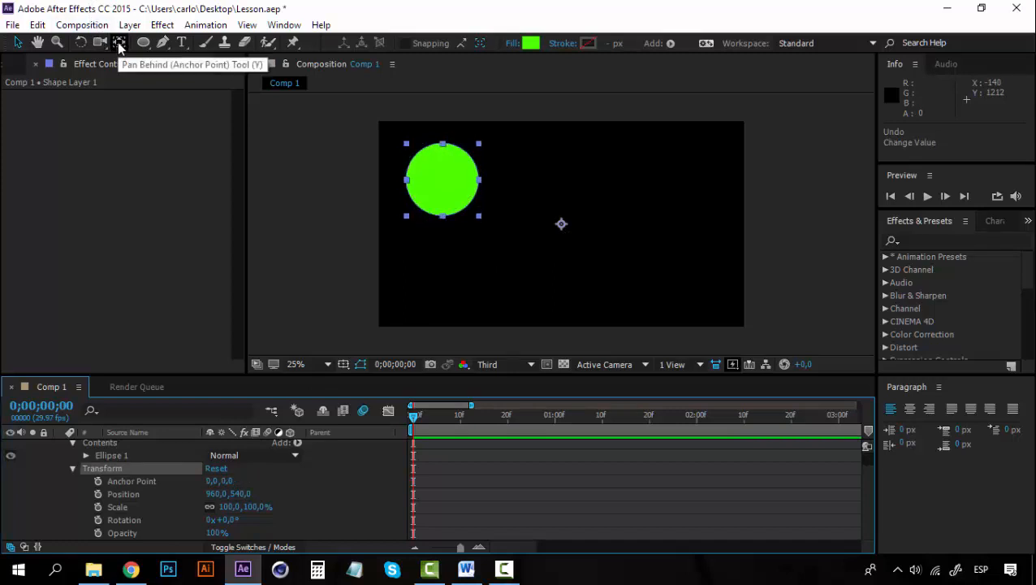
click(117, 43)
drag(559, 221, 443, 181)
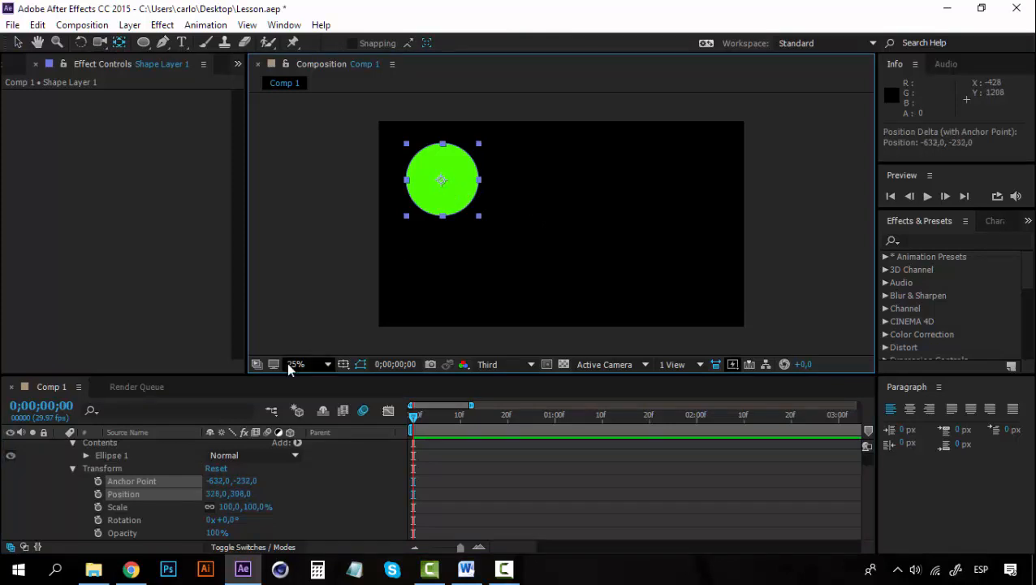
Keyframe the layer's Scale at 100% on the first frame and 29% at one second.
click(99, 506)
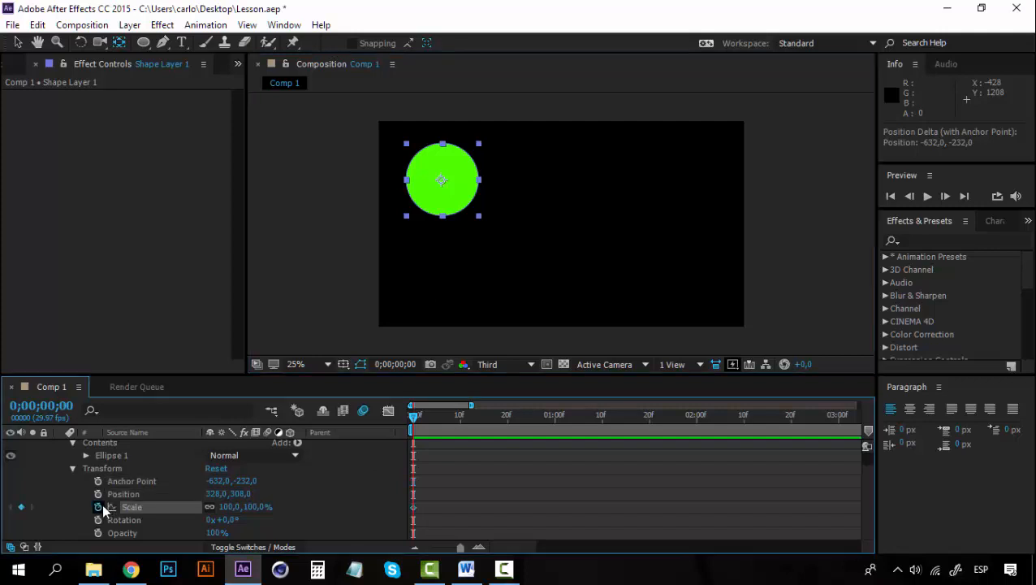
drag(415, 418, 554, 417)
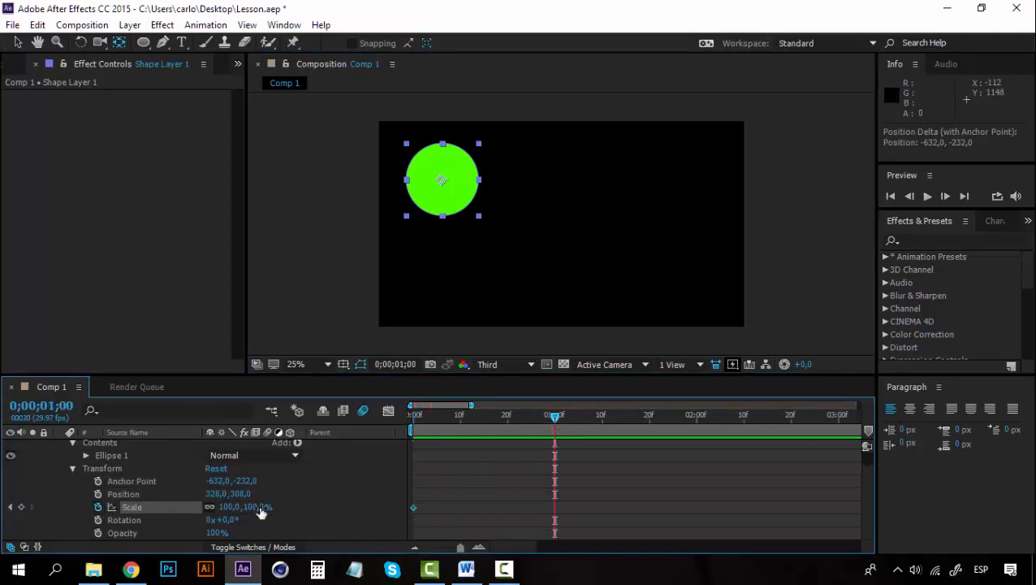
drag(259, 508, 203, 507)
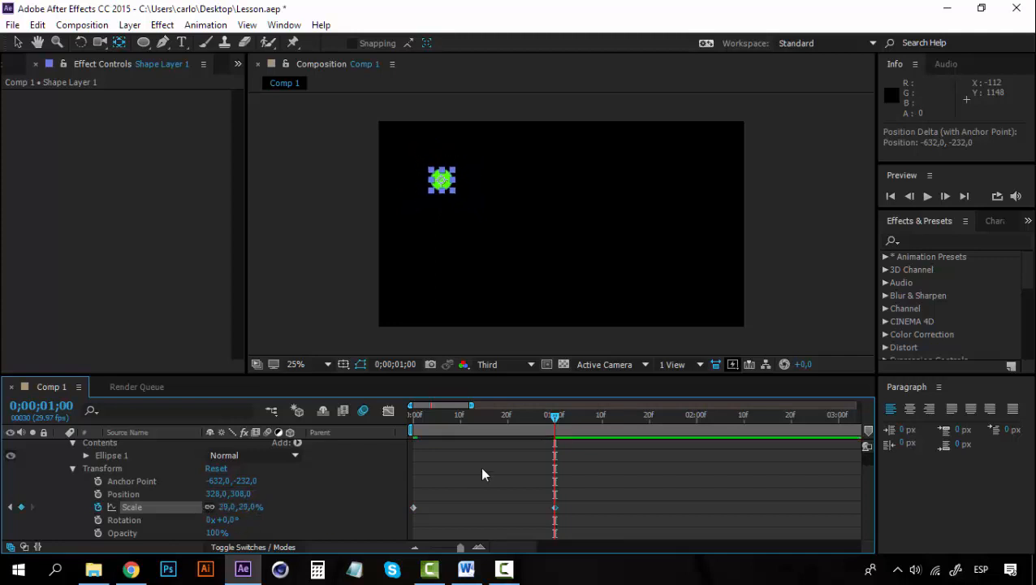
Preview the circle scaling about its own centre, return to the first frame and remove all Scale keyframes.
key(space)
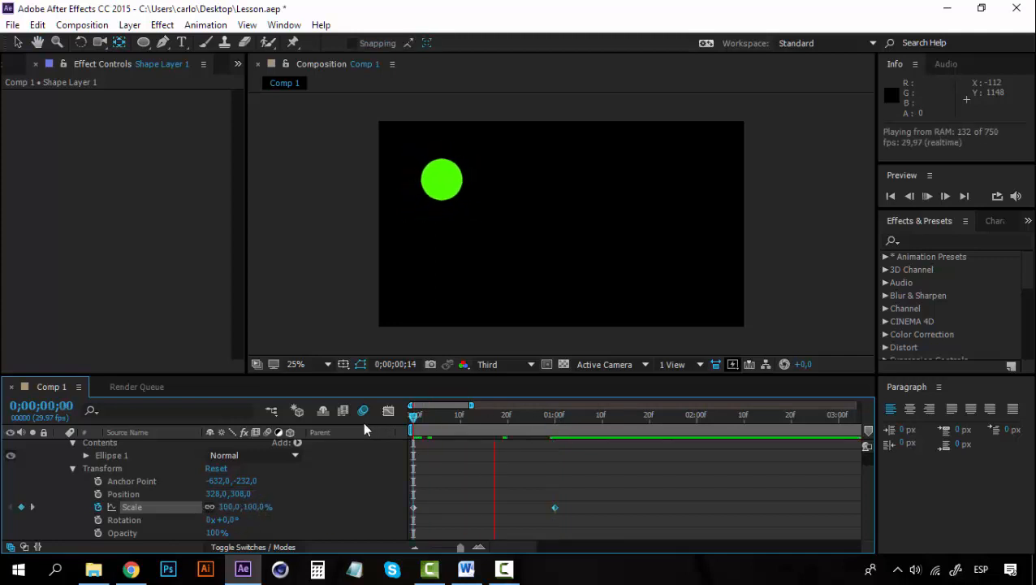
click(416, 418)
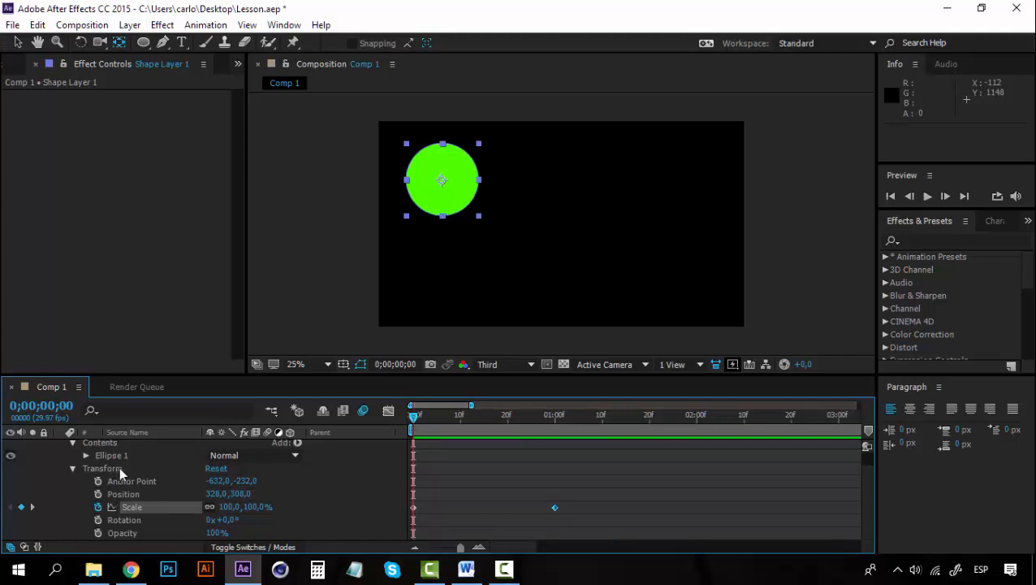
click(106, 506)
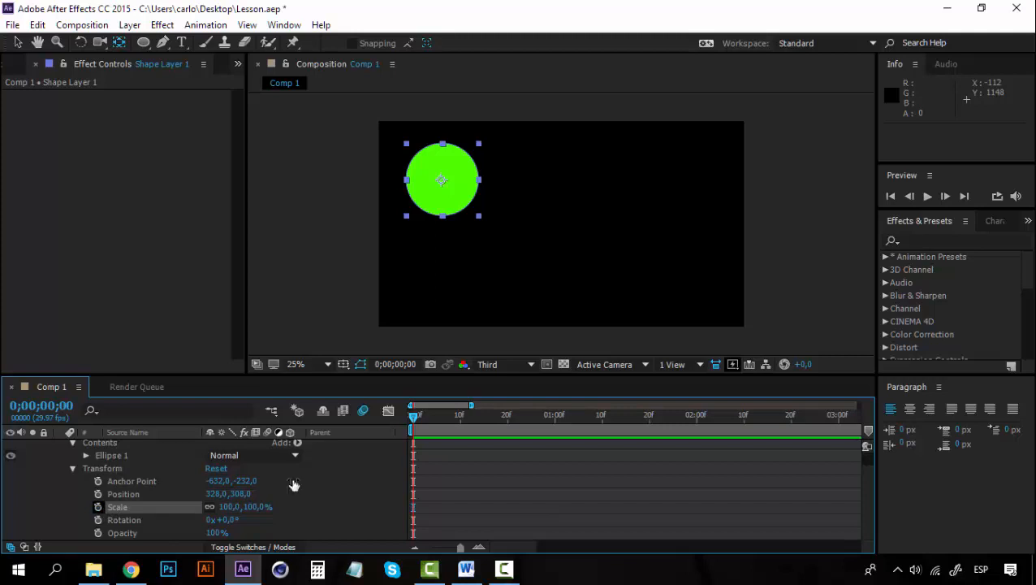
Collapse the layer's Transform properties, then expand and select the Ellipse 1 group in its contents.
click(72, 469)
click(86, 472)
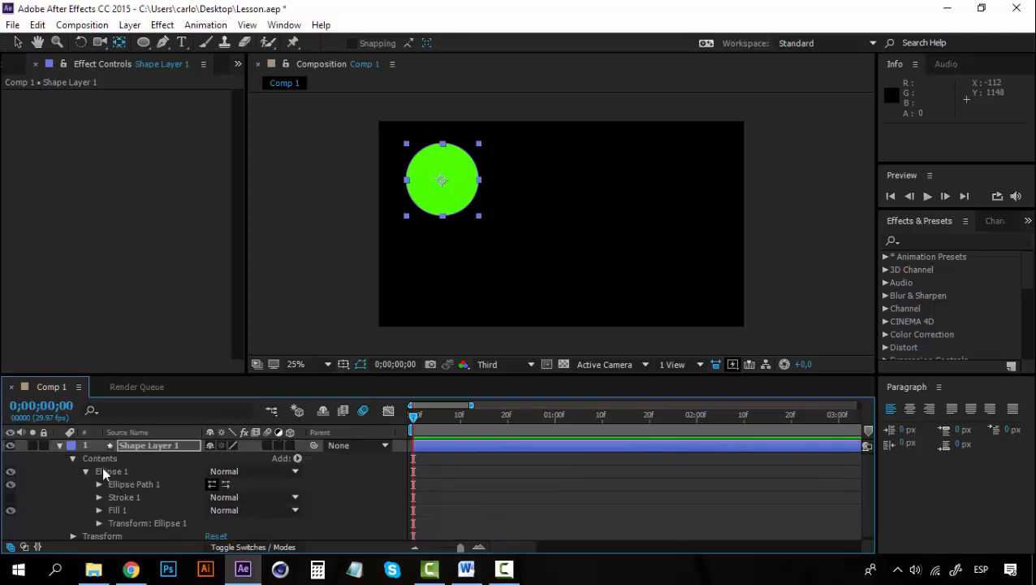
click(129, 473)
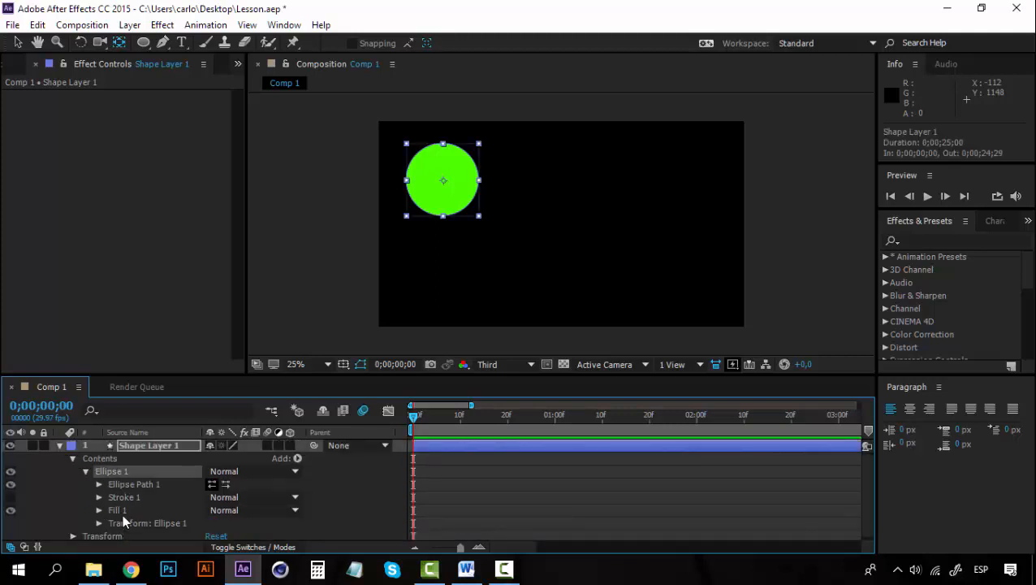
Draw a five-pointed star in the same shape layer and move it toward the frame's upper-right corner.
mouse_move(143, 42)
mouse_down()
mouse_move(186, 68)
mouse_move(212, 97)
mouse_move(207, 109)
mouse_up()
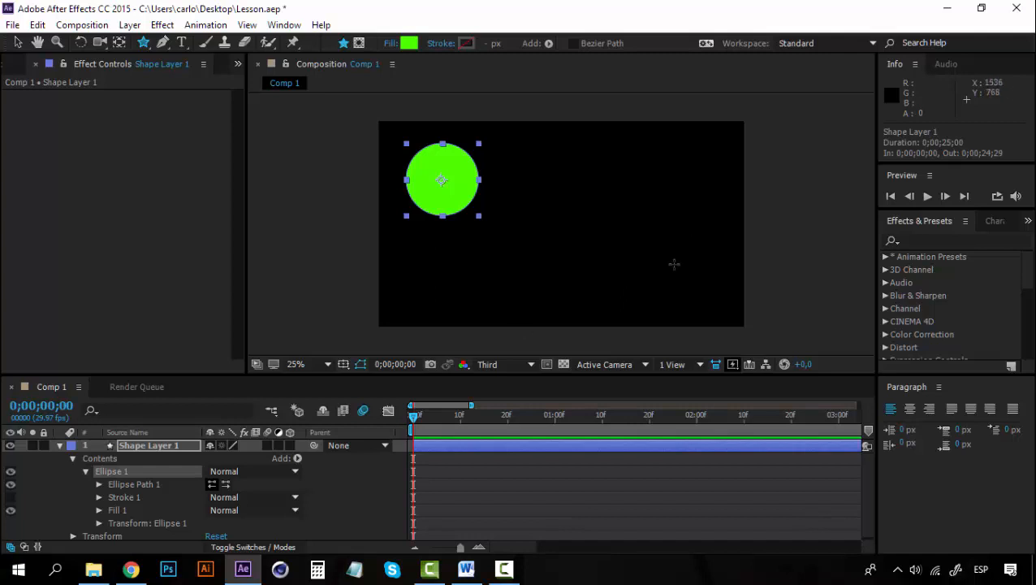
drag(598, 217, 651, 229)
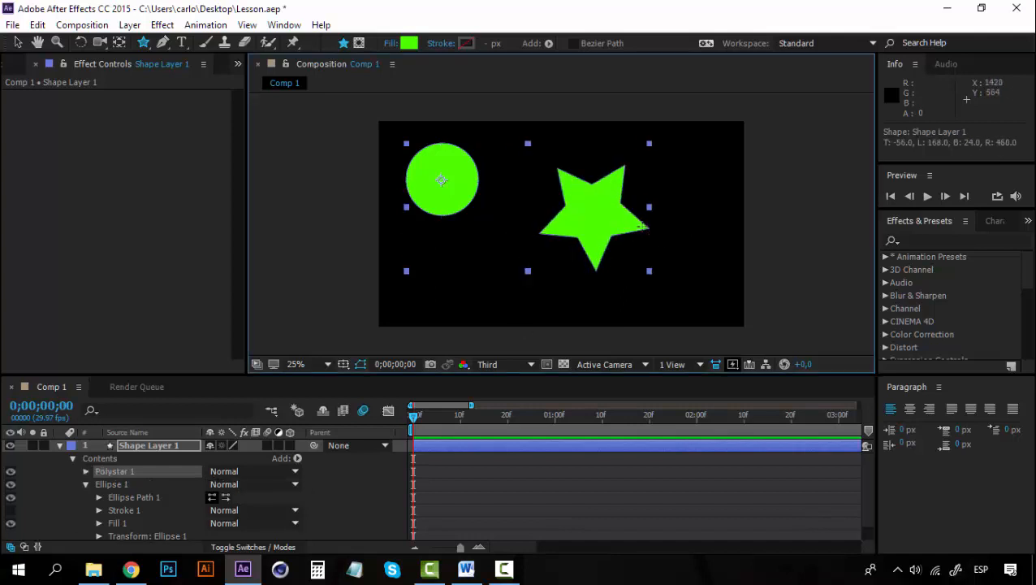
click(18, 42)
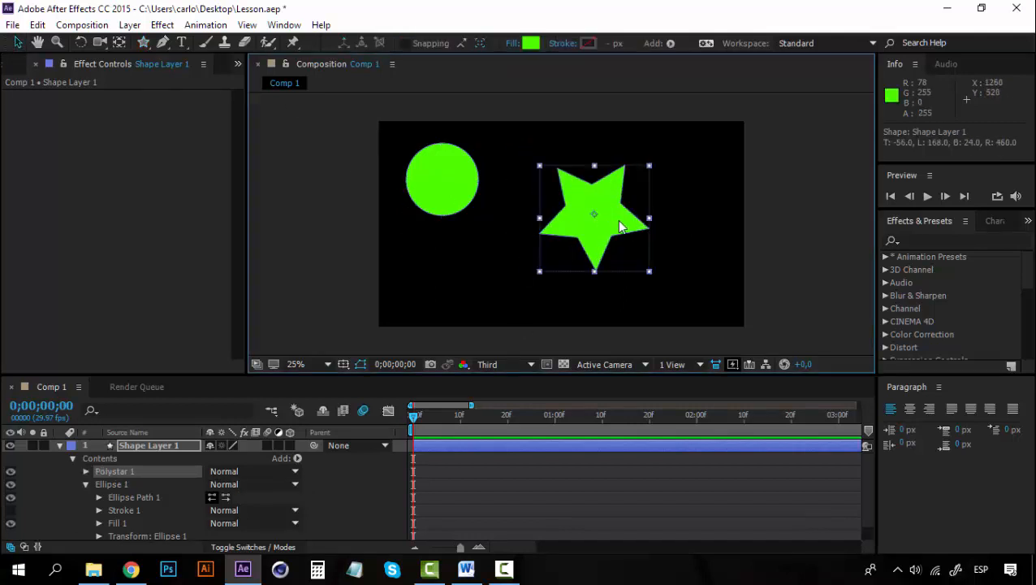
drag(619, 226, 688, 207)
Draw a rectangle about 552 by 280 px in the same shape layer, below and between the circle and star.
mouse_move(144, 42)
mouse_down()
mouse_move(193, 54)
mouse_move(203, 42)
mouse_up()
mouse_move(502, 254)
mouse_down()
mouse_move(607, 308)
mouse_move(580, 271)
mouse_up()
key(v)
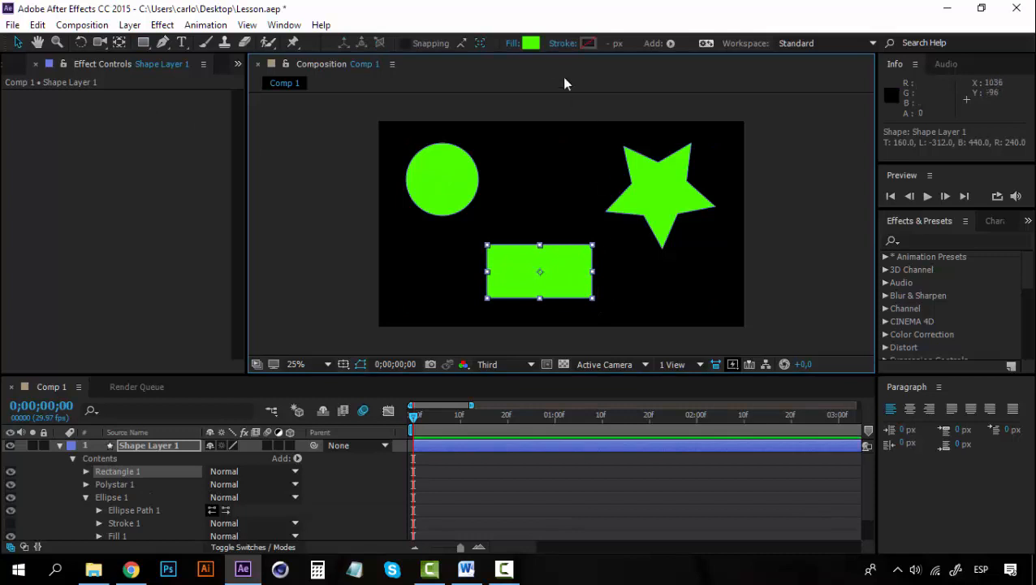
Change the rectangle's fill colour to pink FF0090.
click(530, 45)
drag(470, 355, 486, 308)
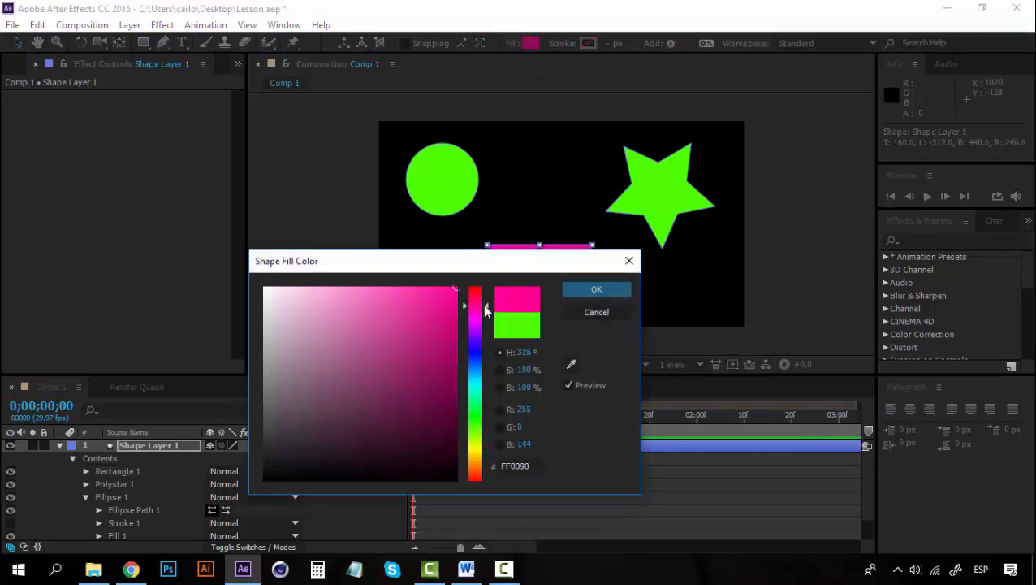
click(583, 288)
Select the star and change its fill colour to orange FF6600.
click(661, 196)
click(530, 43)
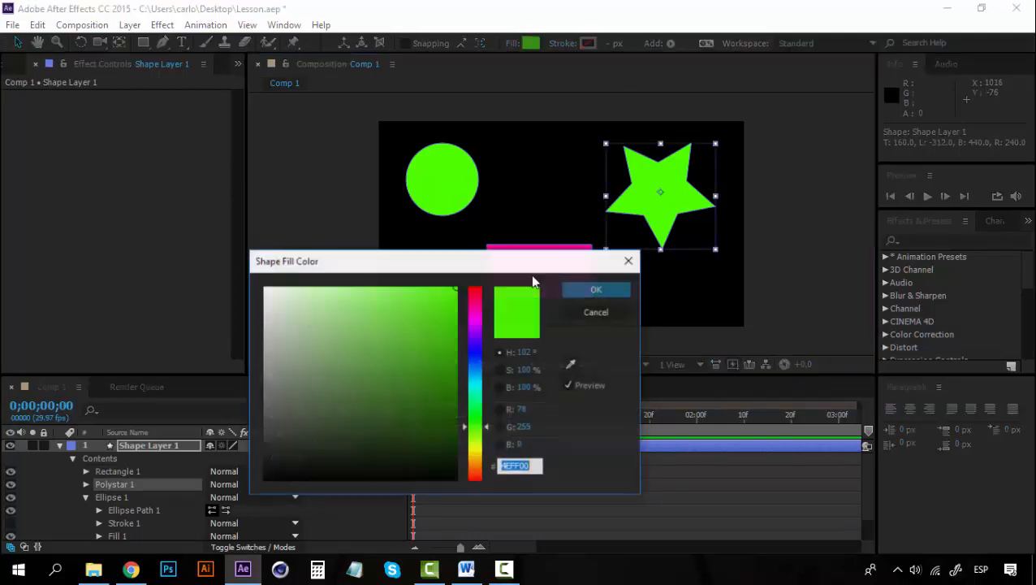
drag(475, 474, 475, 470)
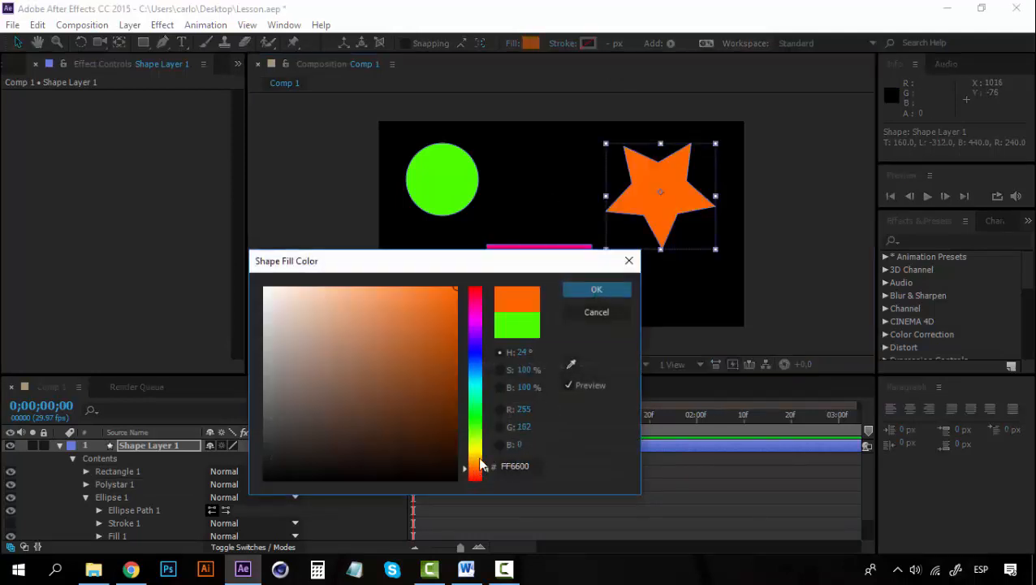
click(588, 292)
Select the circle, rectangle and star in turn to check that each belongs to the same shape layer.
click(447, 188)
click(547, 283)
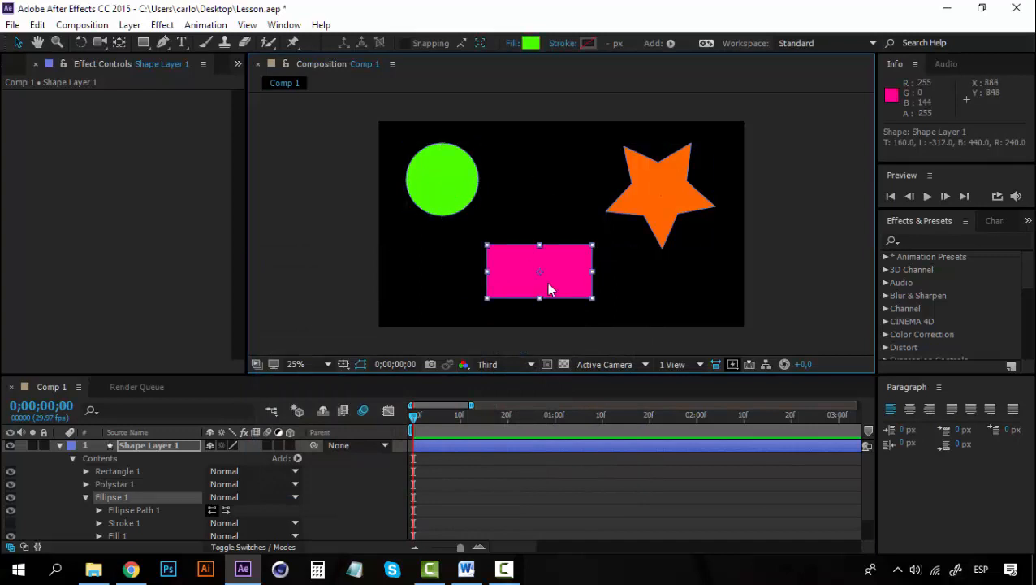
click(654, 195)
click(446, 189)
click(549, 288)
click(648, 223)
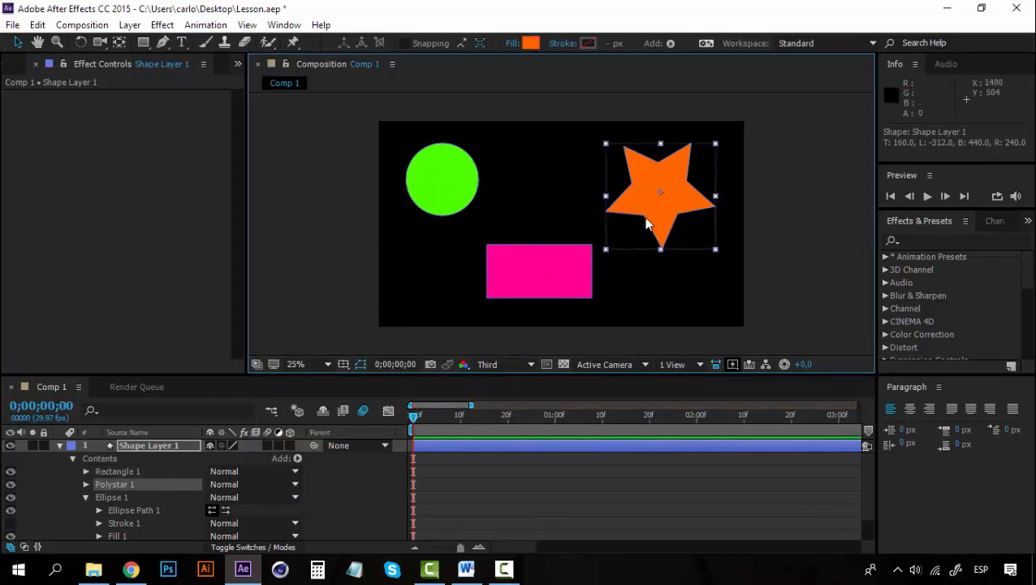
click(424, 191)
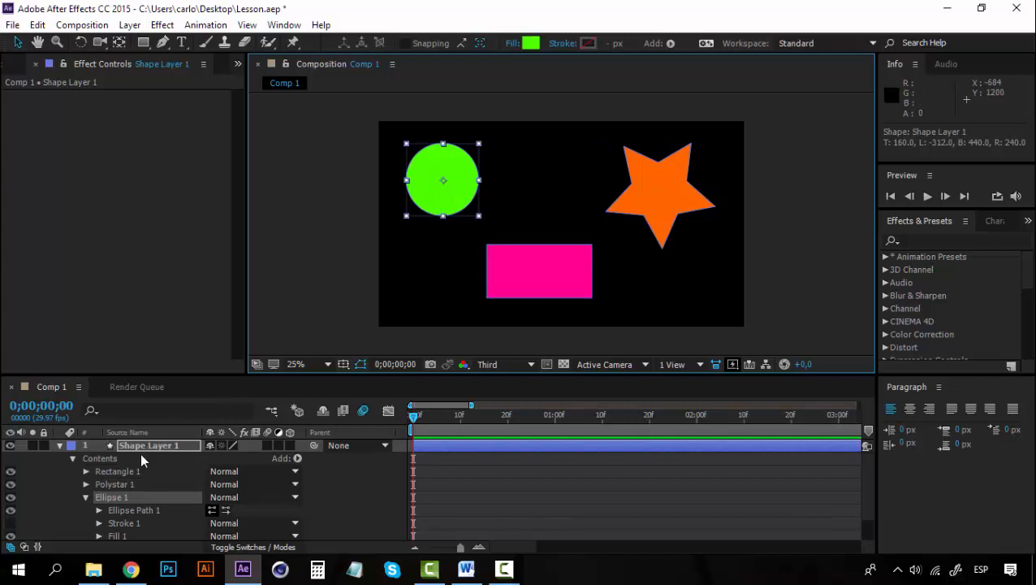
Collapse the Ellipse 1 group, select Polystar 1, and expand Rectangle 1 to examine its individual properties.
click(87, 497)
click(106, 484)
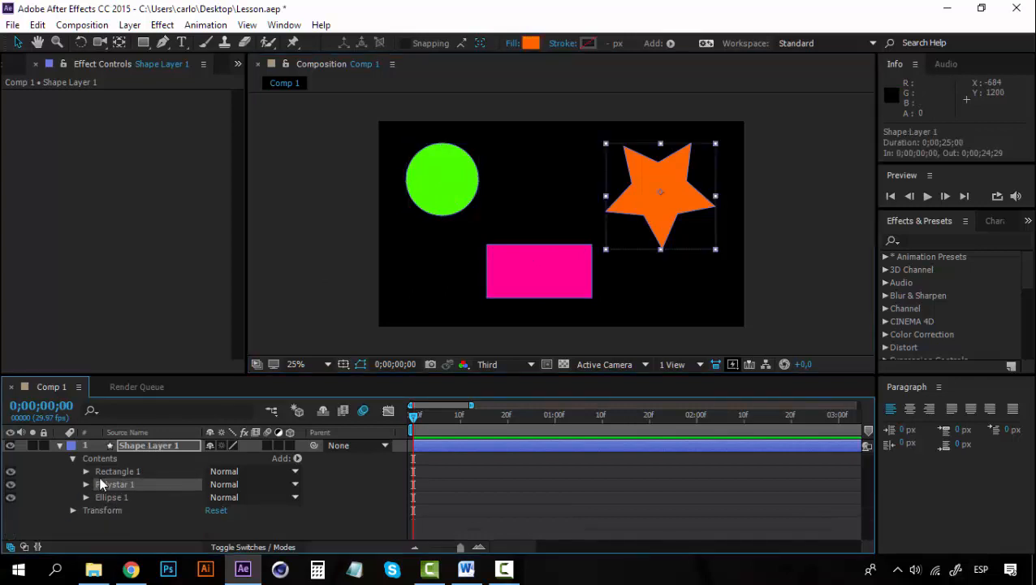
click(91, 471)
click(87, 472)
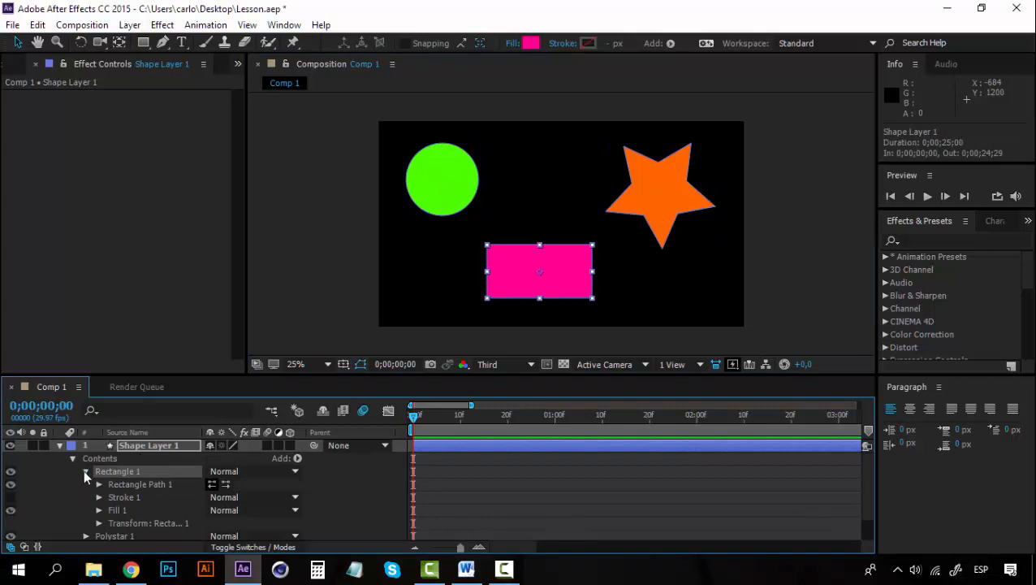
Widen the timeline's layer name column and expand the Transform properties of Rectangle 1.
click(85, 471)
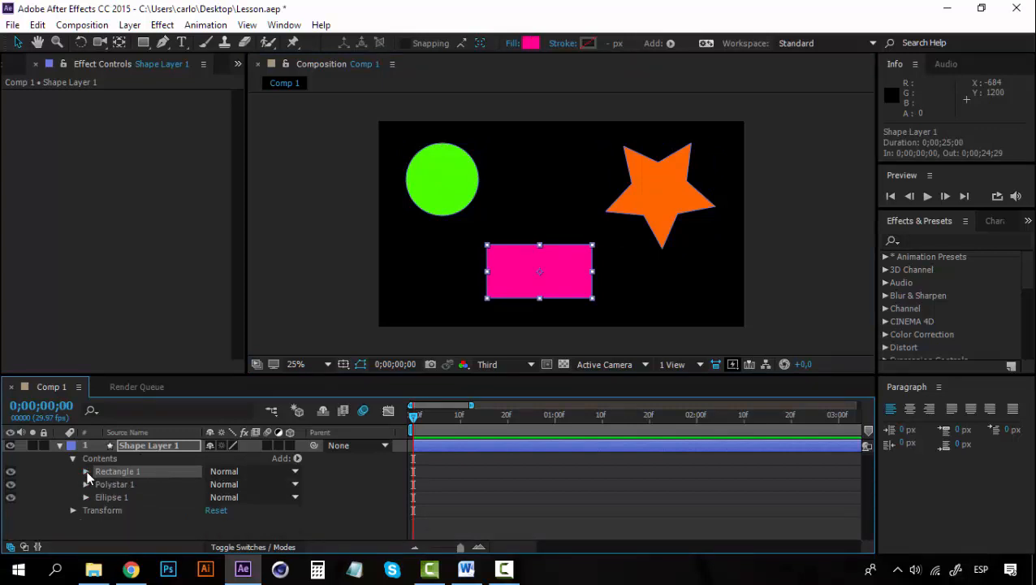
click(86, 472)
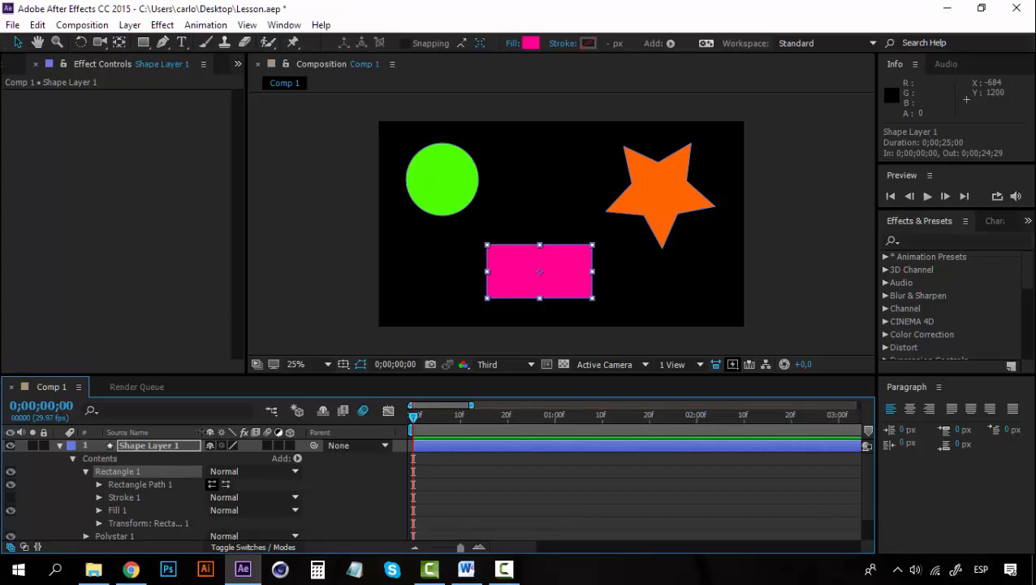
drag(201, 431, 228, 432)
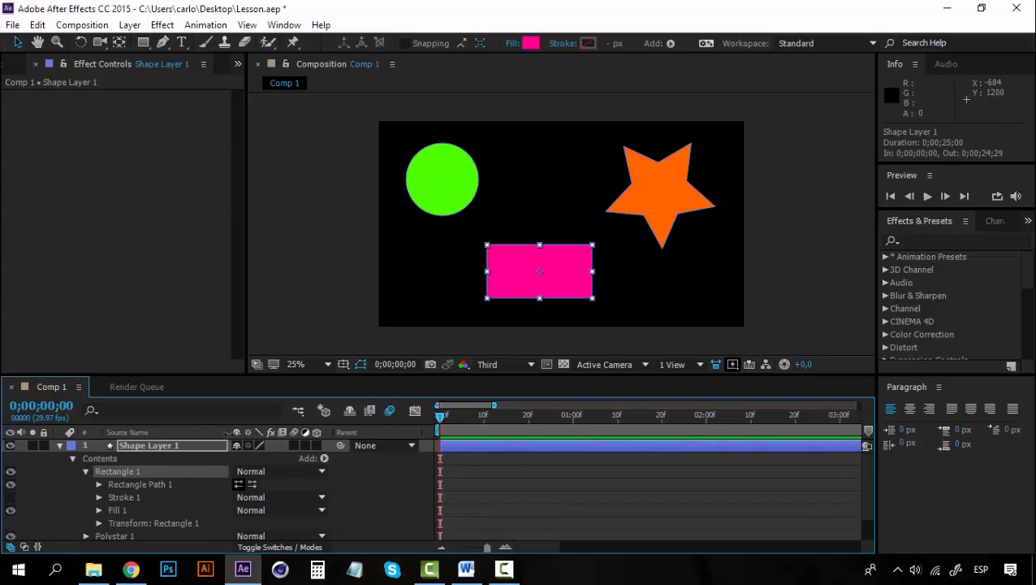
click(94, 521)
click(99, 523)
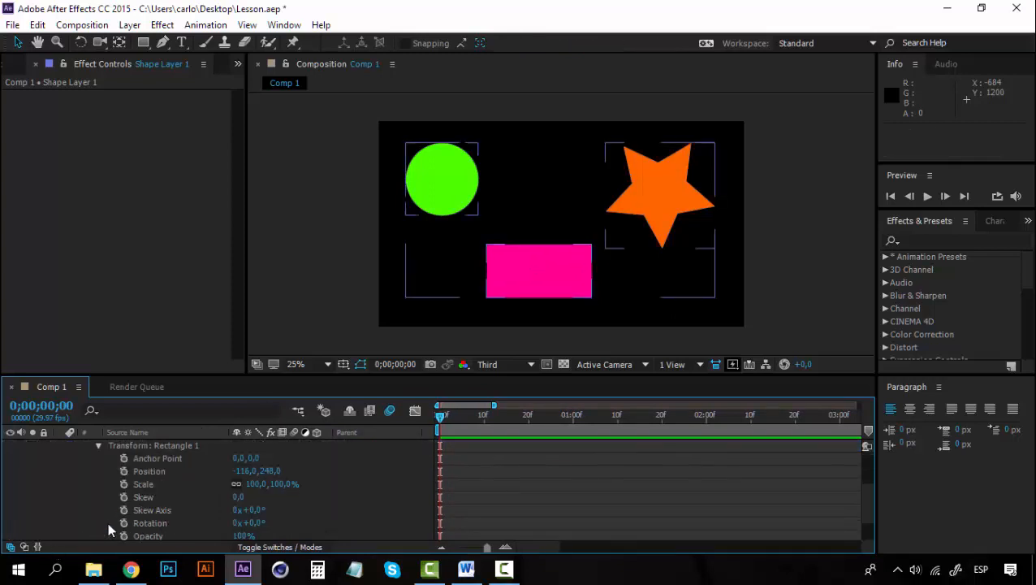
click(183, 445)
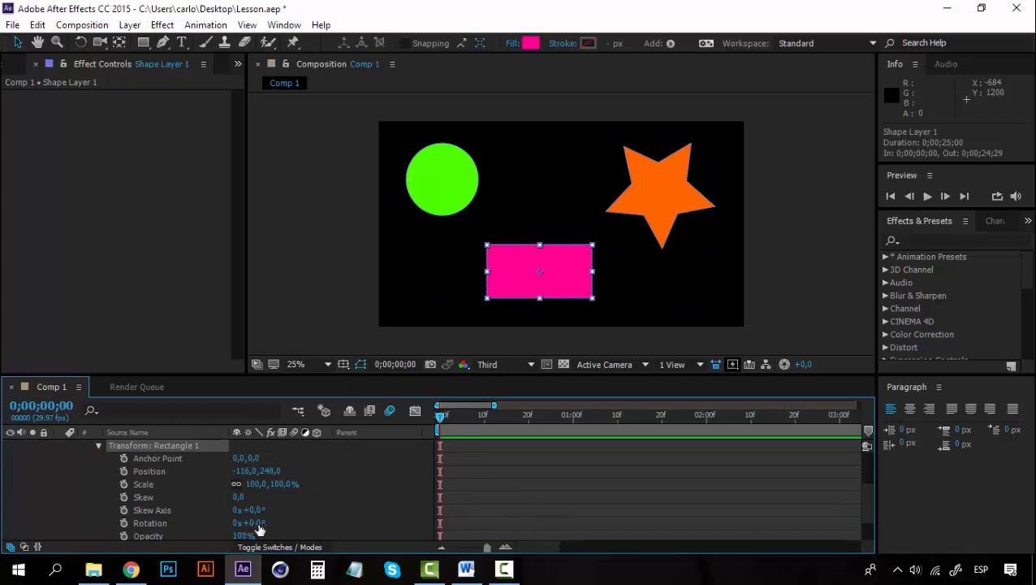
Keyframe the rectangle's rotation at the start of the timeline and set it to 179° at 1 second.
click(125, 523)
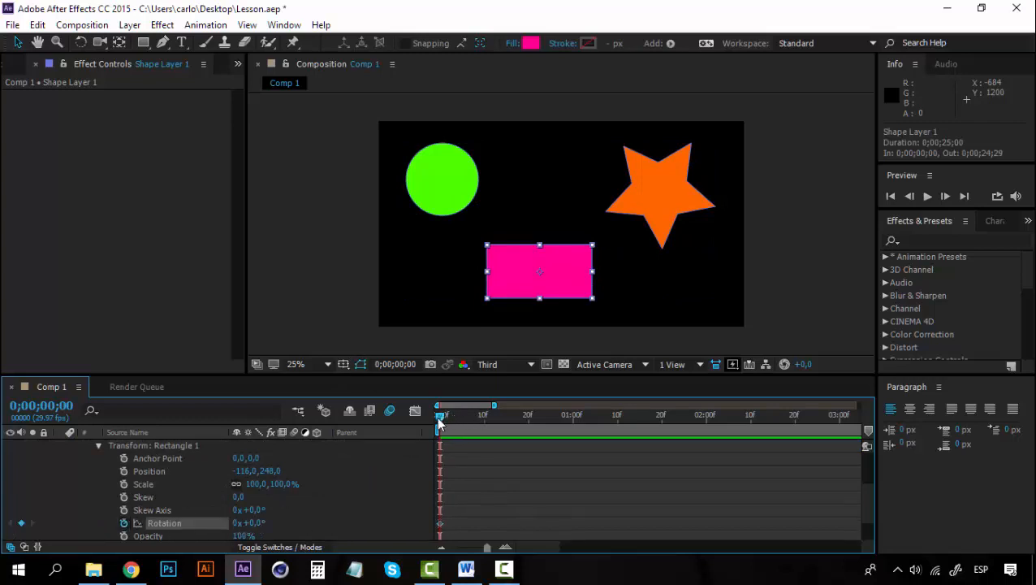
drag(440, 422, 571, 419)
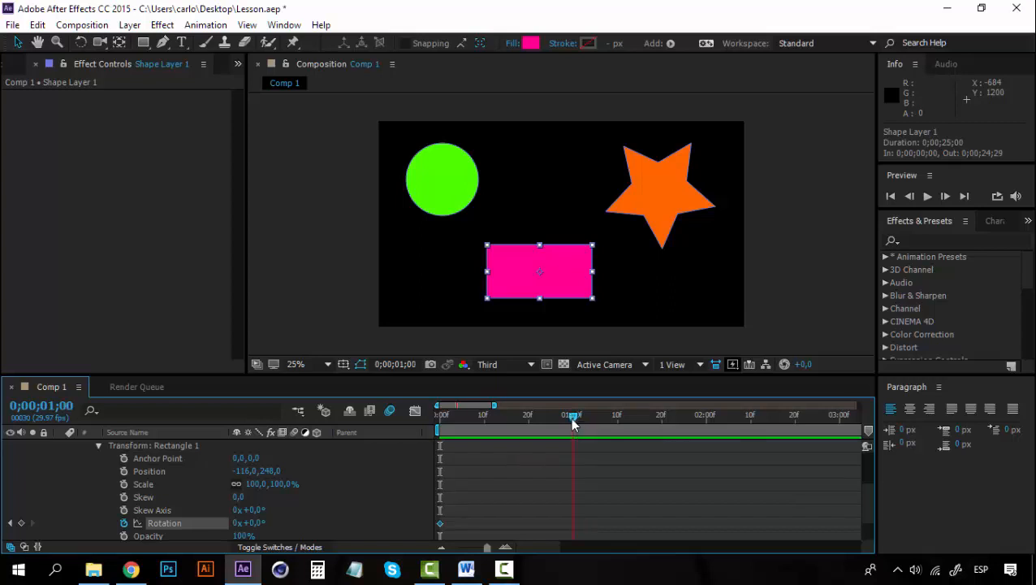
drag(262, 523, 400, 513)
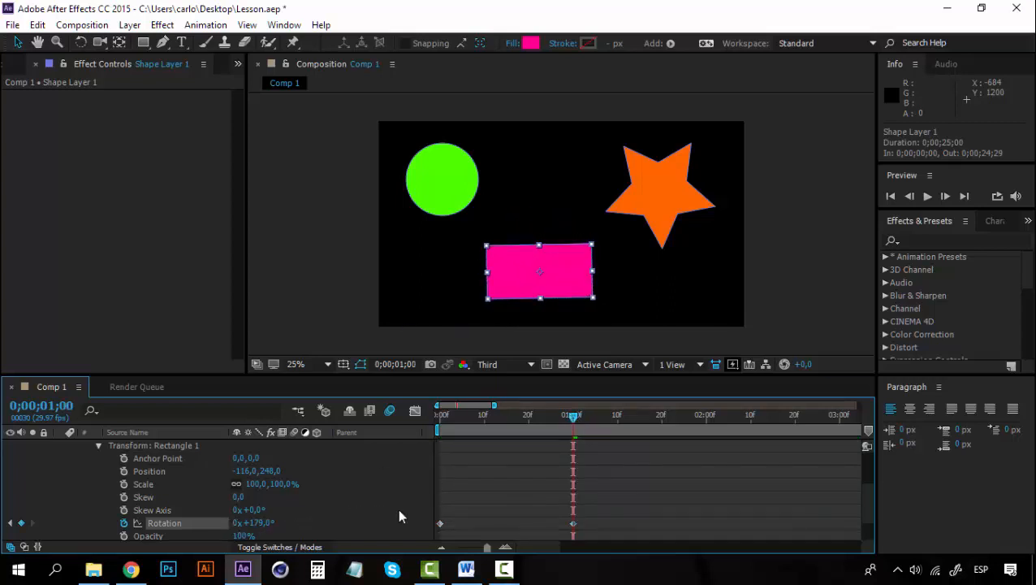
Preview the rectangle's rotation animation between the start and the 1-second mark.
drag(575, 420, 440, 415)
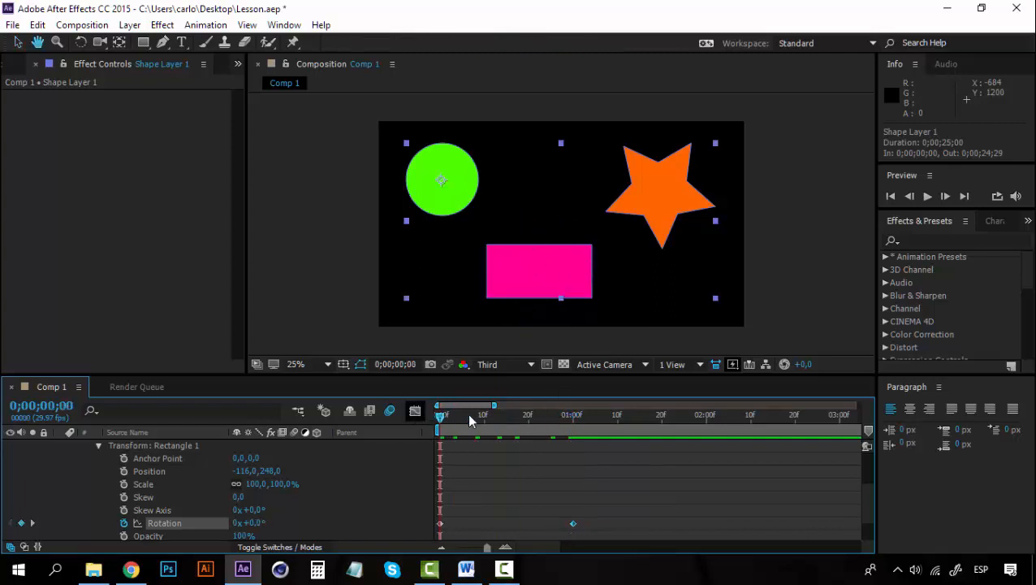
key(space)
click(572, 415)
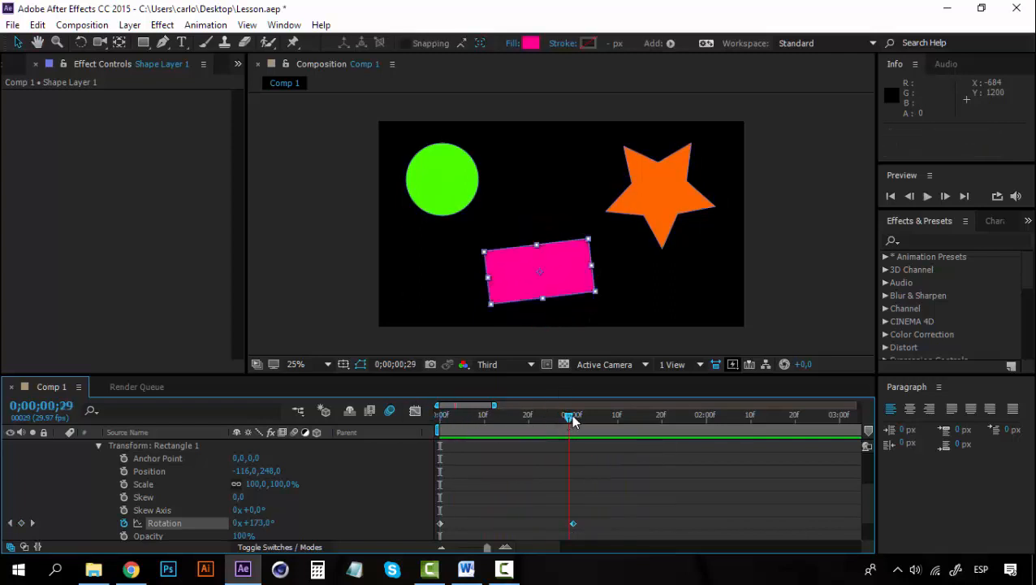
Collapse the Rectangle 1 group and expand the Transform properties of Polystar 1.
click(99, 446)
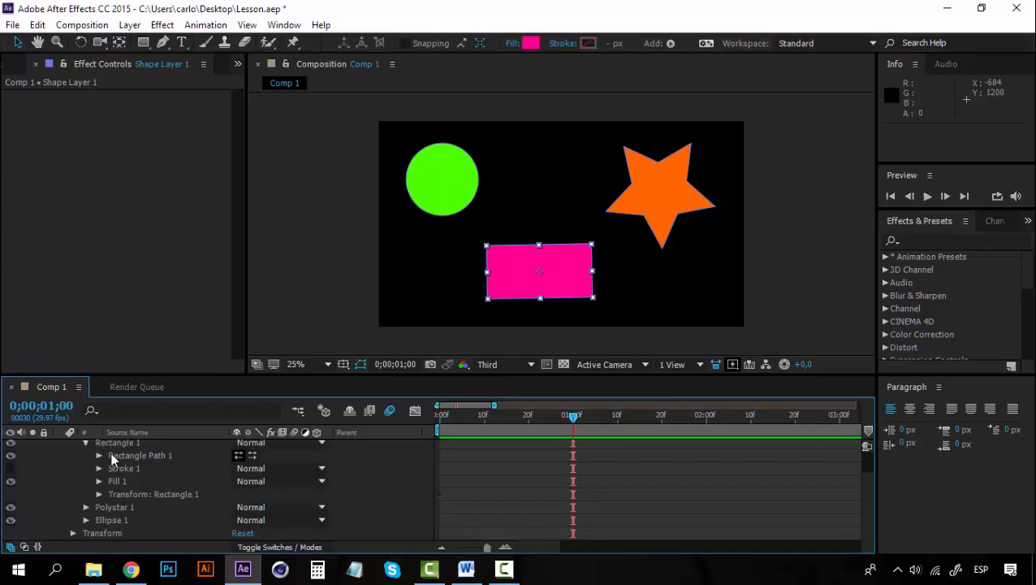
click(87, 443)
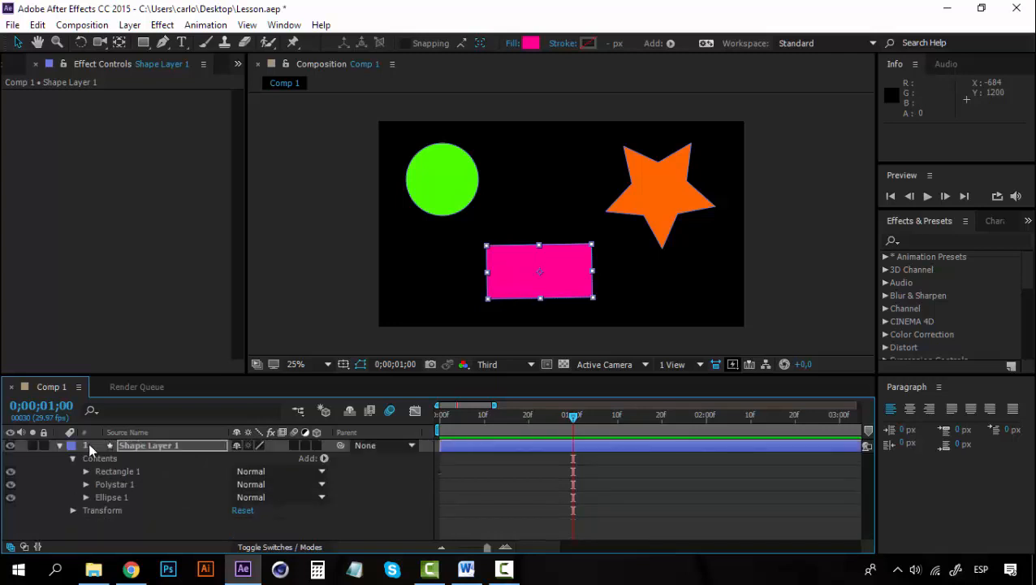
click(114, 479)
click(84, 481)
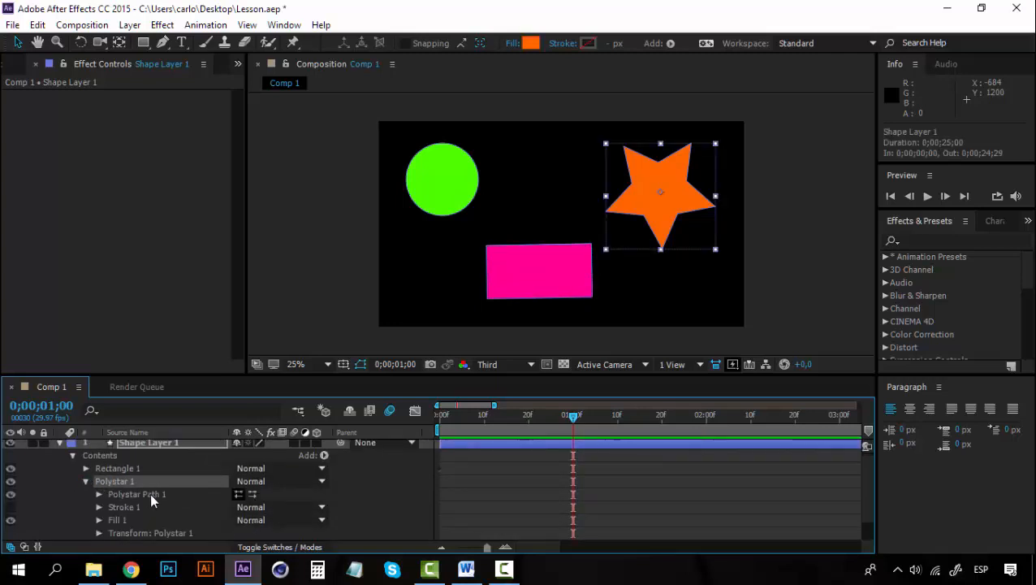
click(110, 533)
click(100, 530)
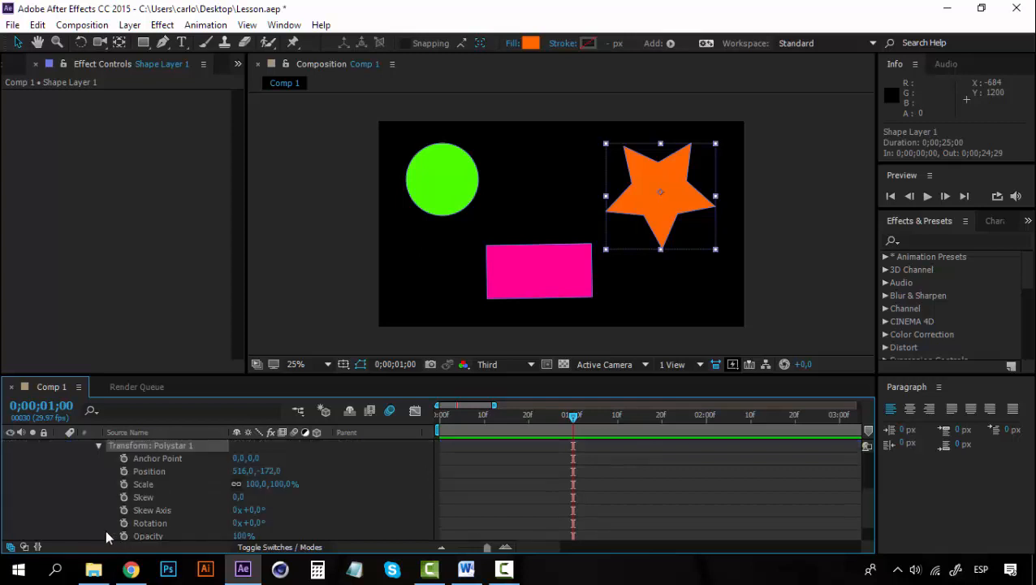
Keyframe the star's opacity at the start of the timeline and set it to 0% at 1 second.
drag(571, 417, 416, 417)
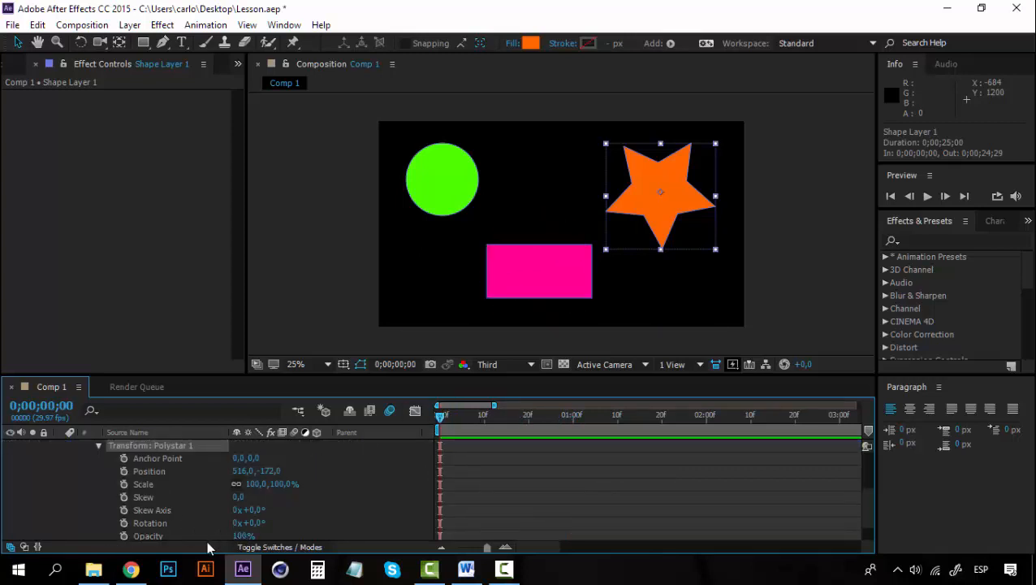
click(124, 537)
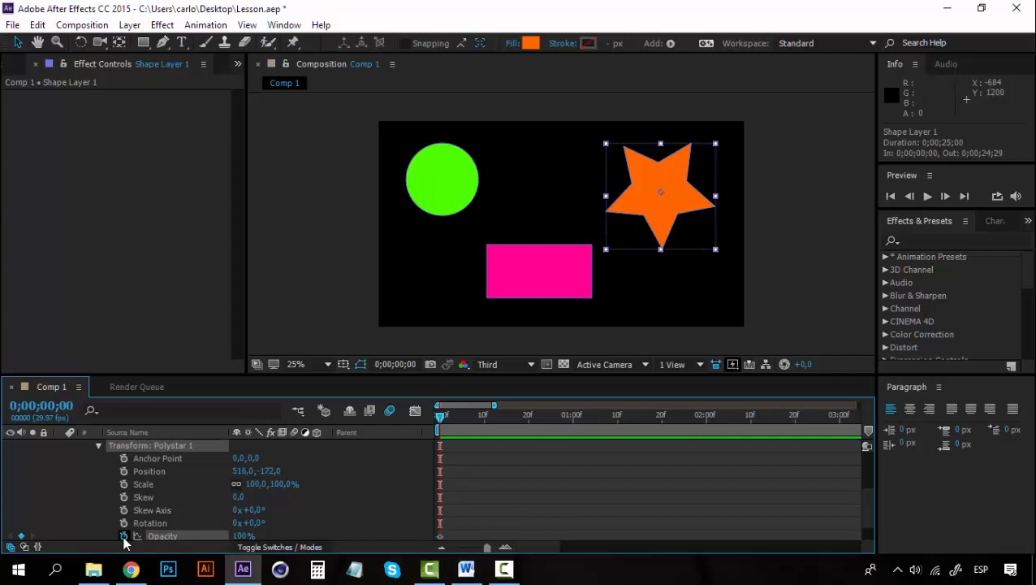
click(571, 416)
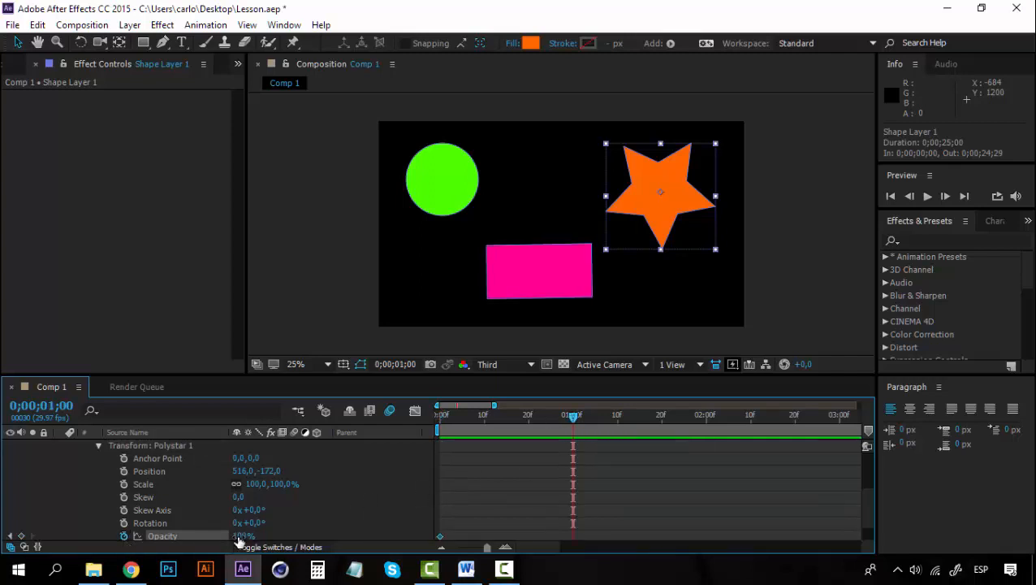
drag(239, 536, 115, 536)
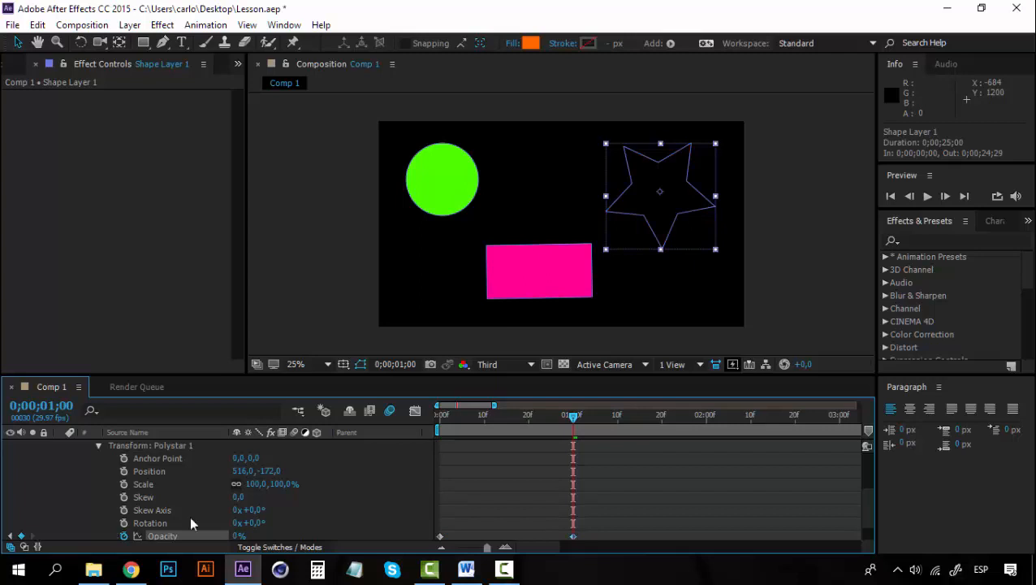
Play back the star's fade-out from the start of the timeline and return to the first frame.
key(Home)
key(space)
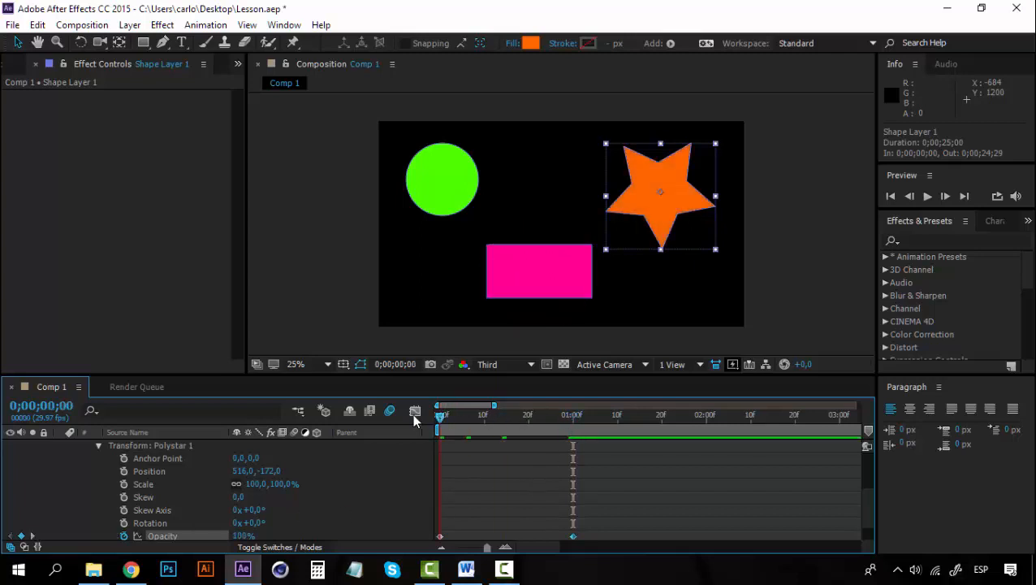
click(440, 416)
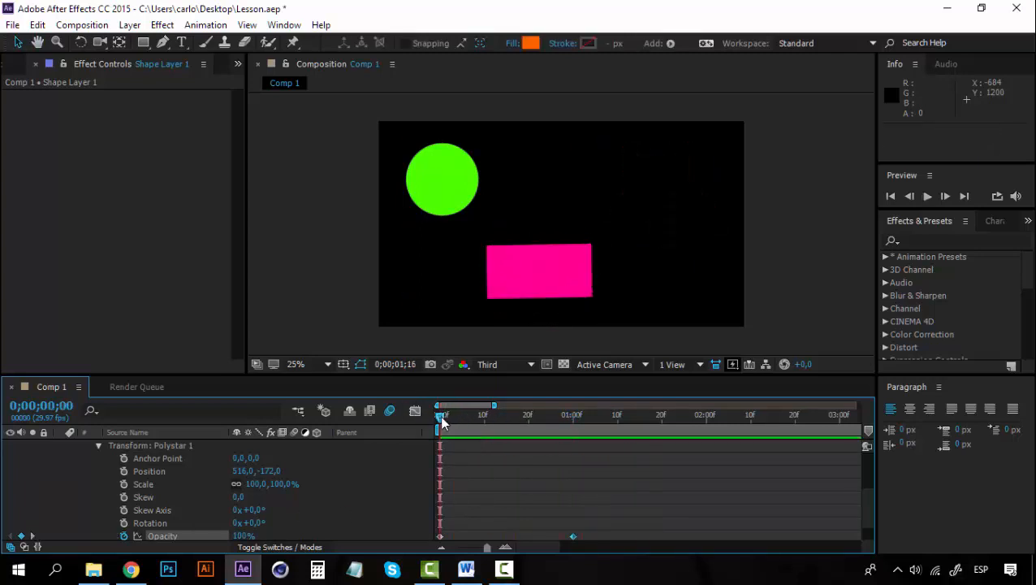
Collapse the Polystar 1 group and expand the Transform properties of Ellipse 1.
click(98, 446)
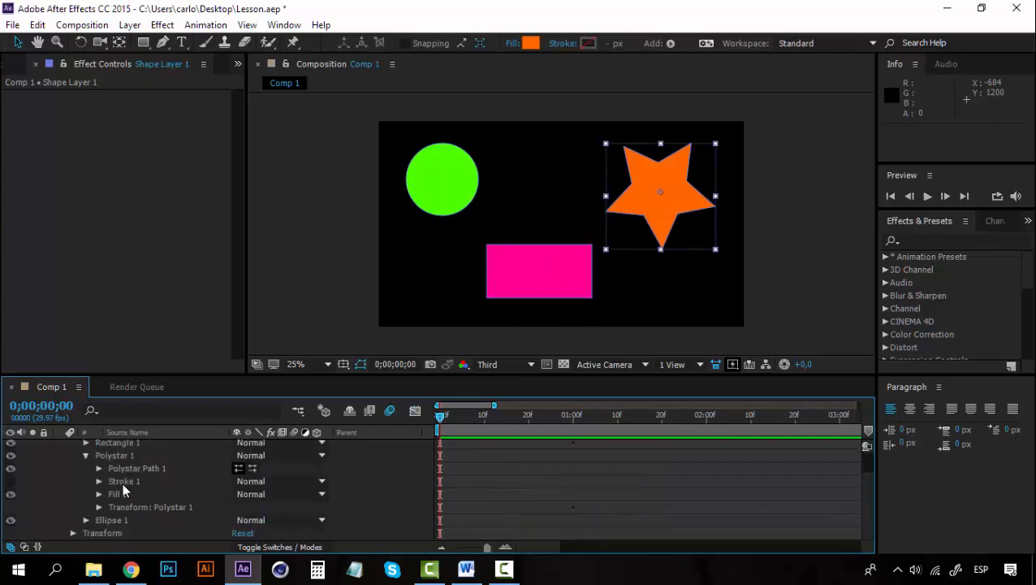
click(86, 455)
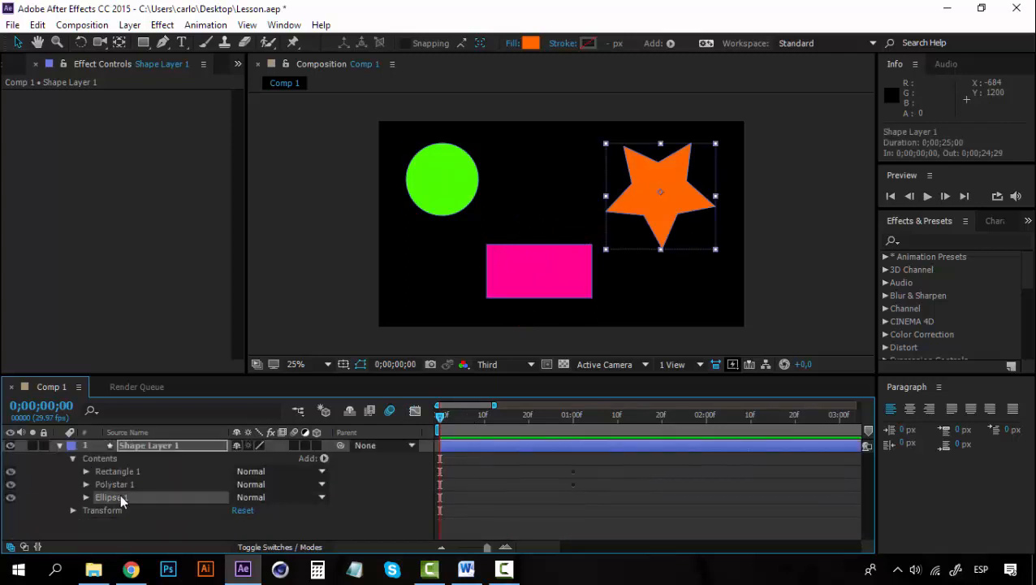
click(120, 493)
click(86, 495)
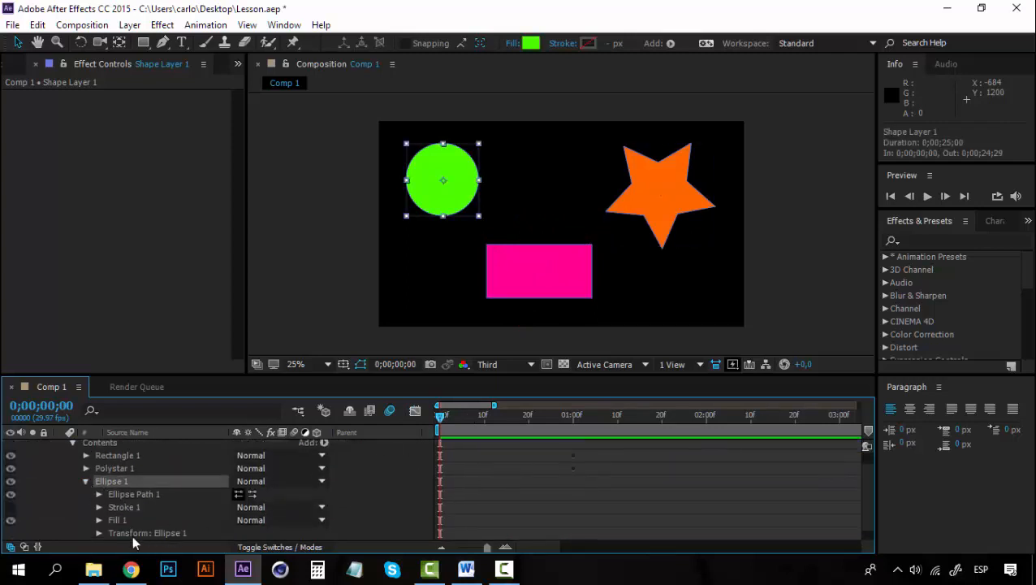
click(97, 533)
scroll(127, 517, down, 3)
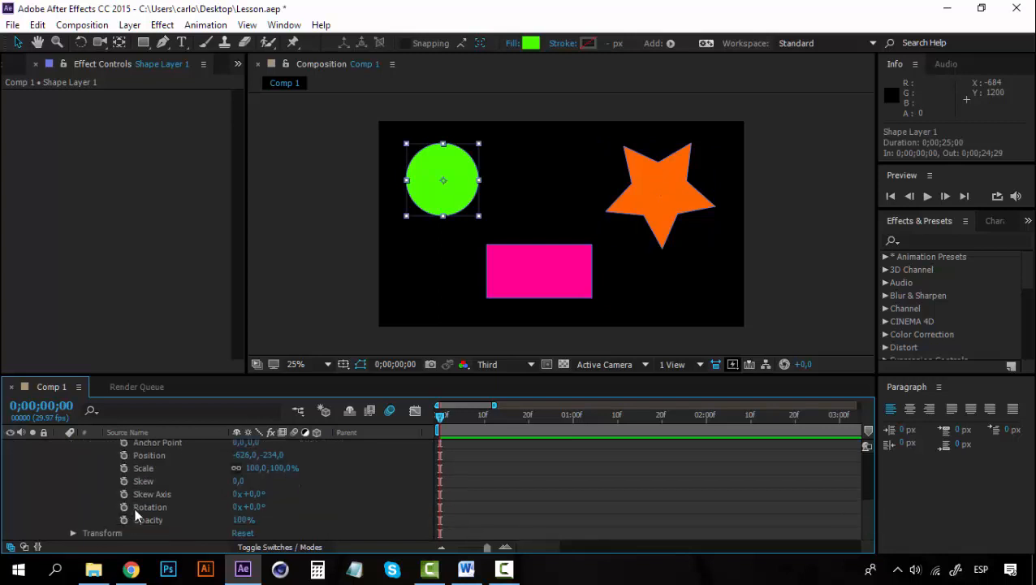
scroll(135, 502, up, 2)
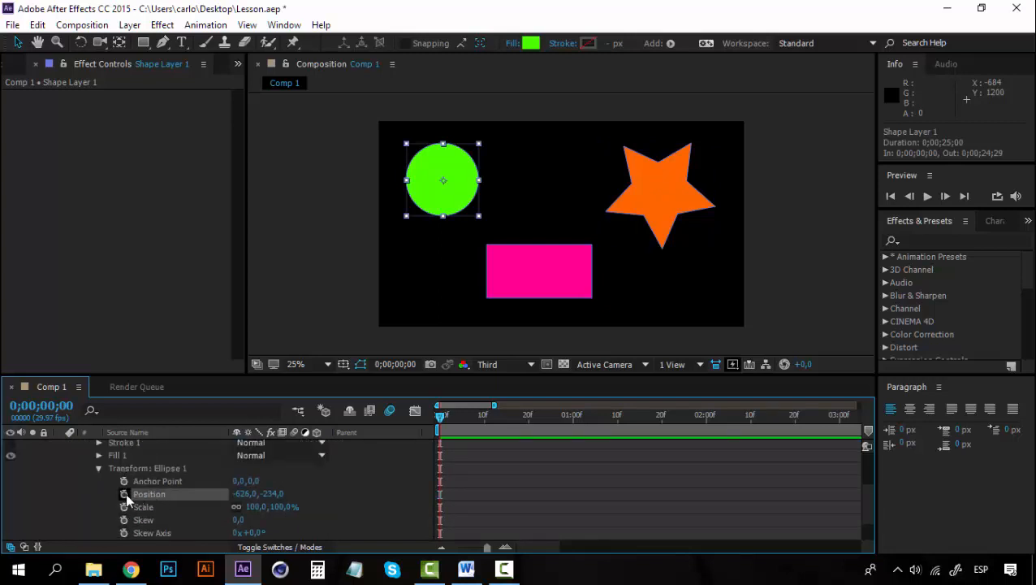
Keyframe the circle's position at the start and move it horizontally to about -38, -234 at 1 second.
click(124, 494)
click(571, 415)
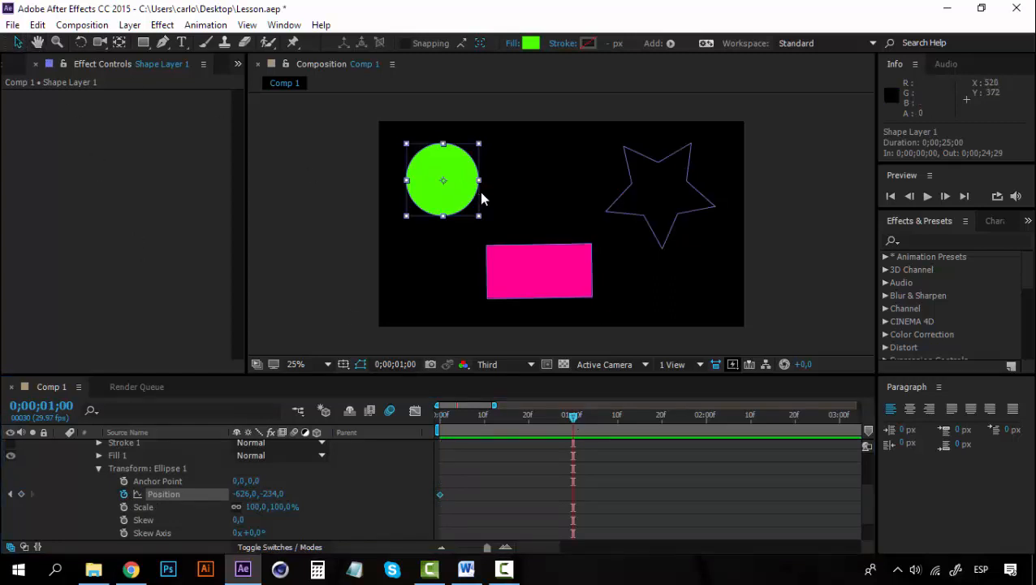
drag(448, 165, 559, 167)
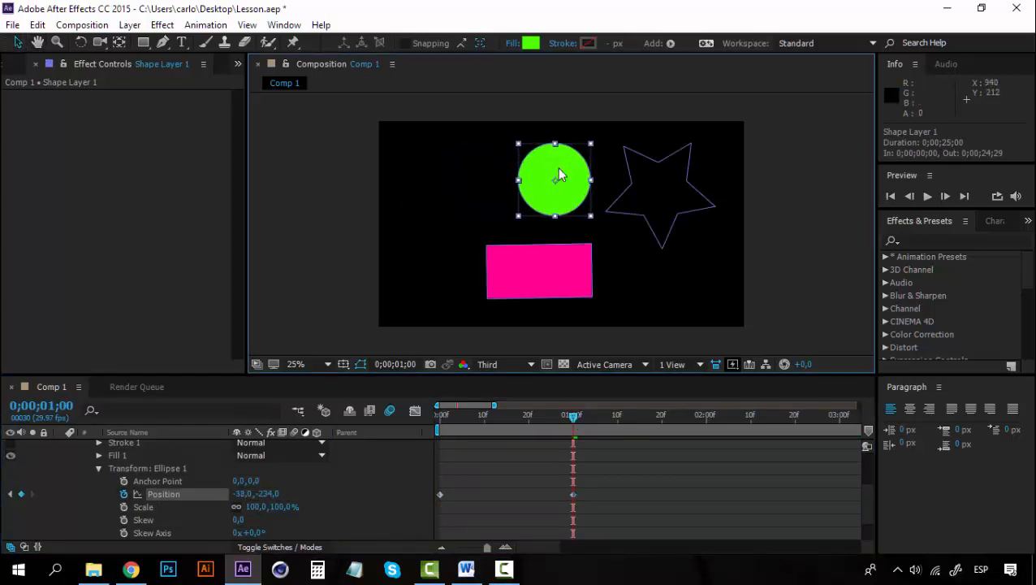
Play back the combined animation of the circle, rectangle and star from the first frame.
click(574, 416)
key(space)
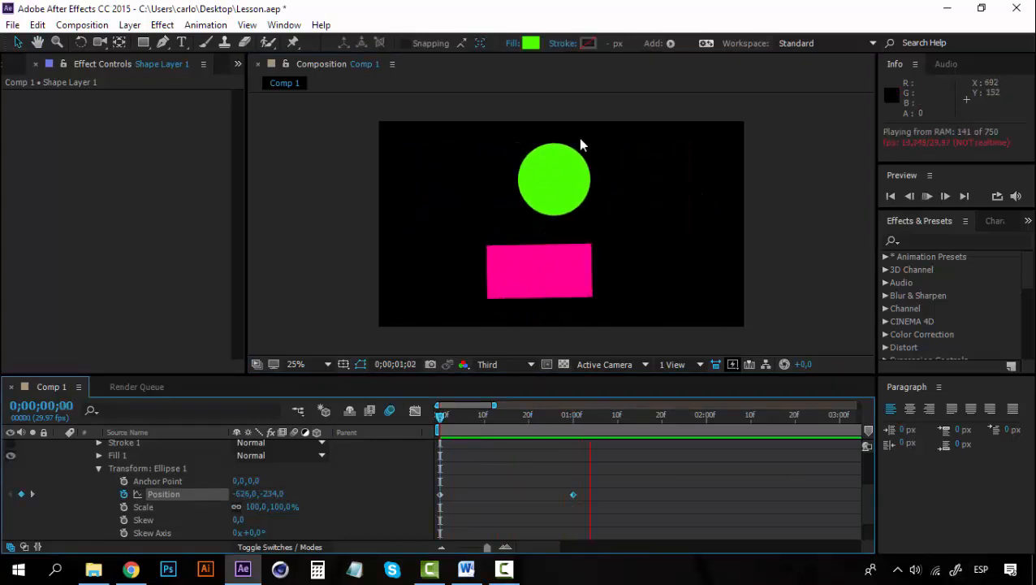
drag(566, 416, 428, 416)
key(space)
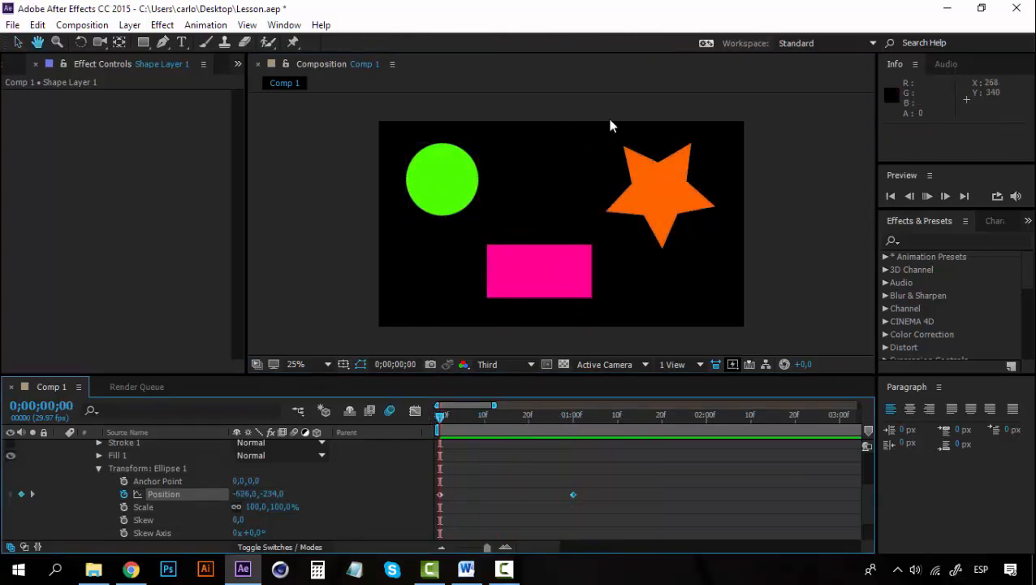
click(440, 414)
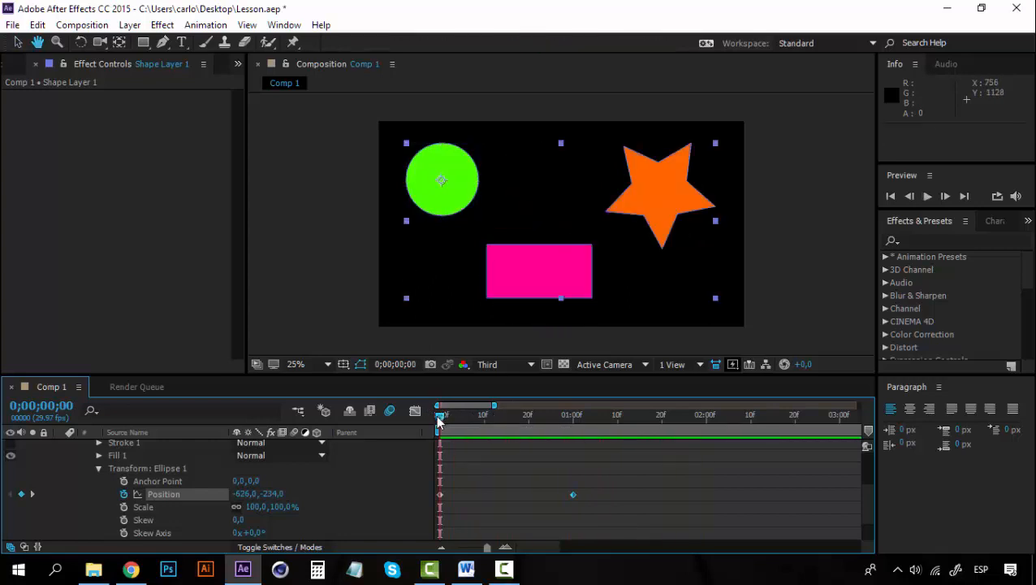
key(space)
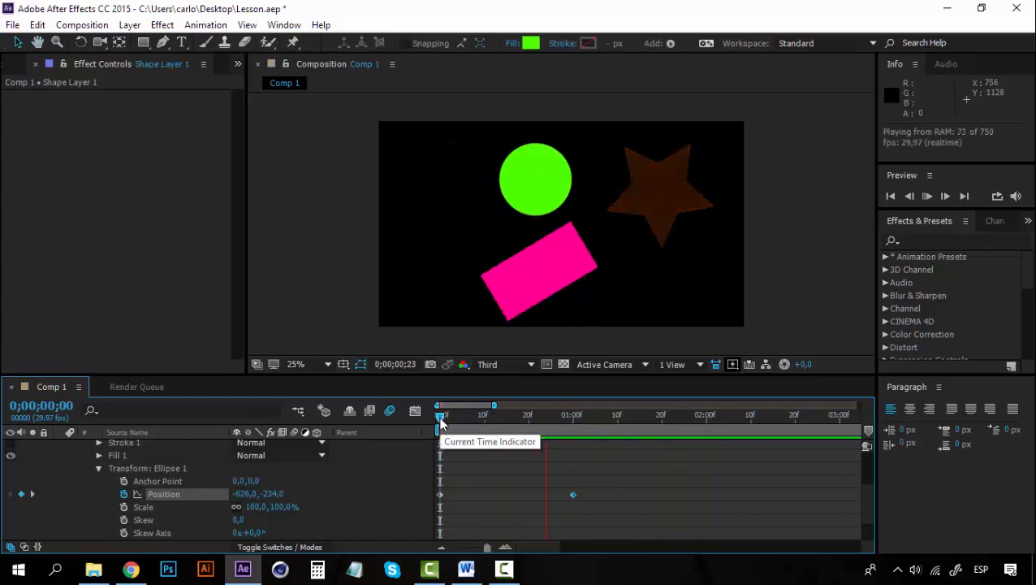
key(space)
Delete Ellipse 1, Rectangle 1 and Polystar 1 from Shape Layer 1, leaving the layer itself in place.
click(144, 469)
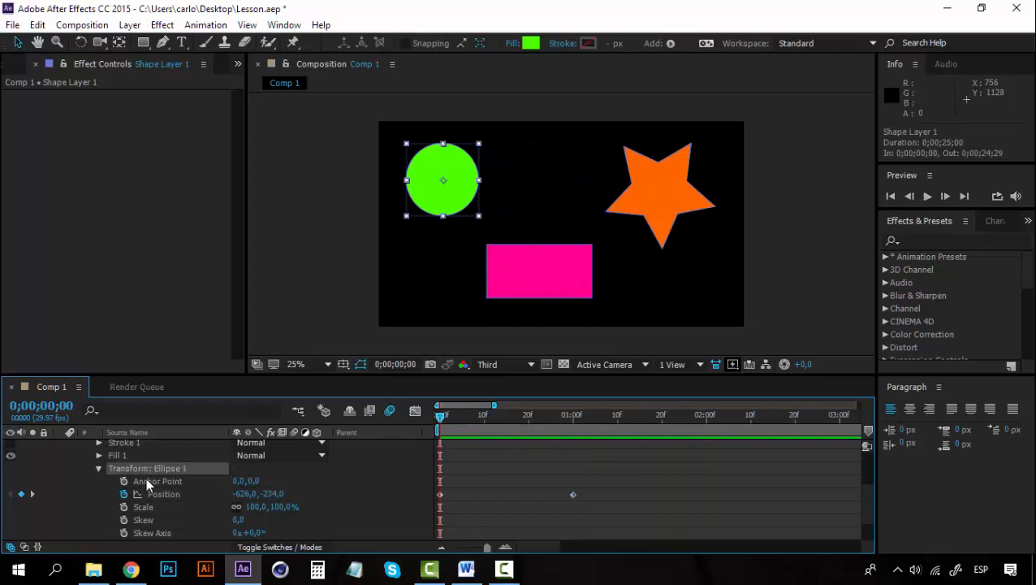
scroll(144, 483, up, 1)
click(130, 456)
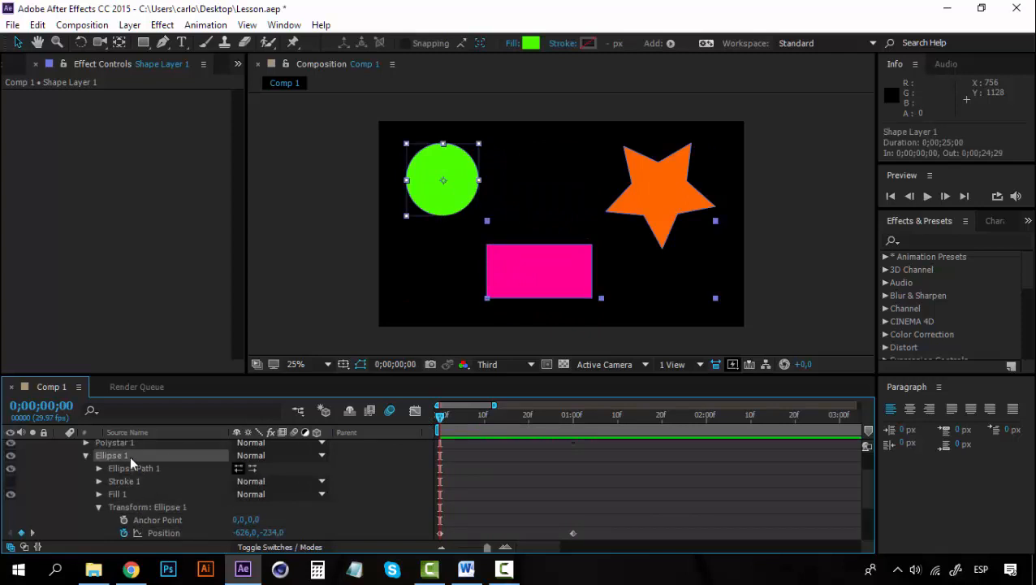
key(Delete)
click(116, 469)
key(Delete)
click(117, 471)
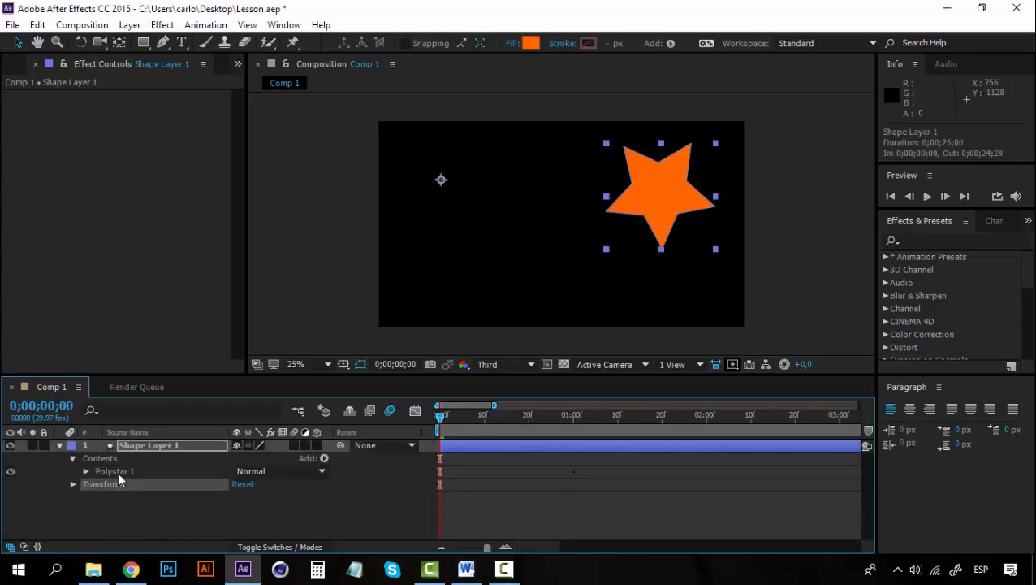
key(Delete)
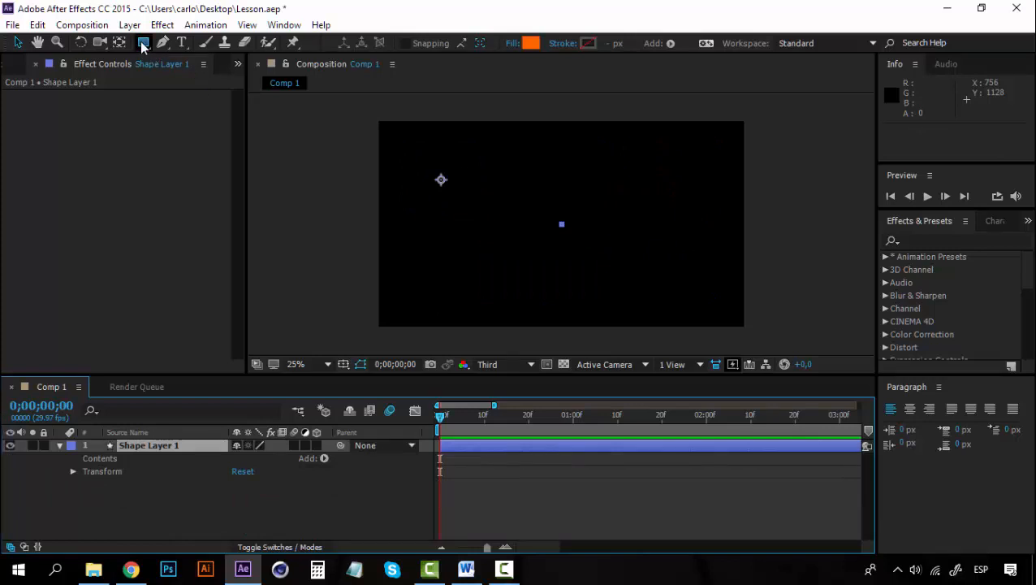
Draw a circle about 380 px wide near the centre of the composition, inside Shape Layer 1.
drag(143, 42, 195, 74)
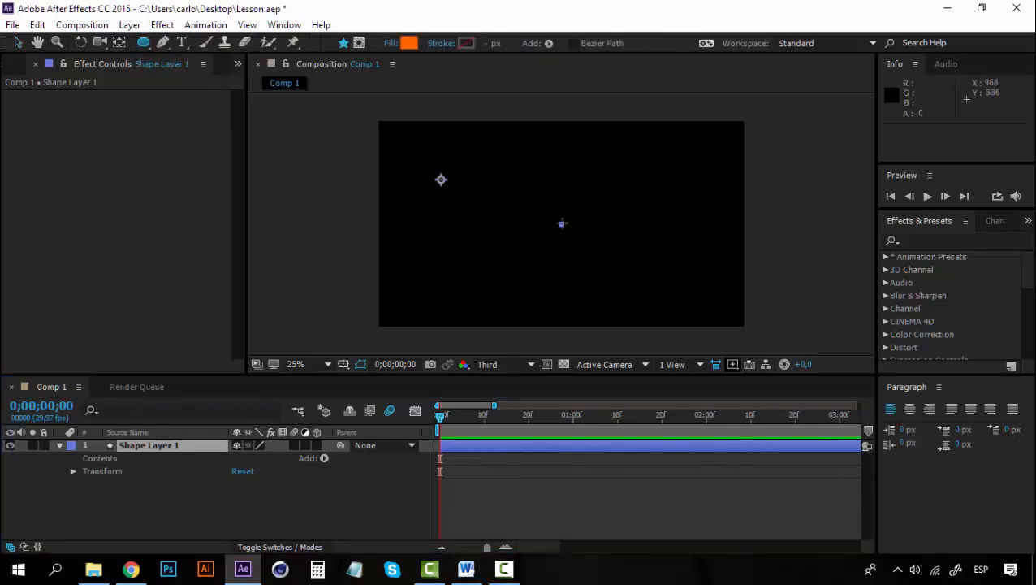
mouse_move(562, 222)
mouse_down()
mouse_move(488, 150)
mouse_move(564, 220)
mouse_move(567, 197)
mouse_up()
click(17, 43)
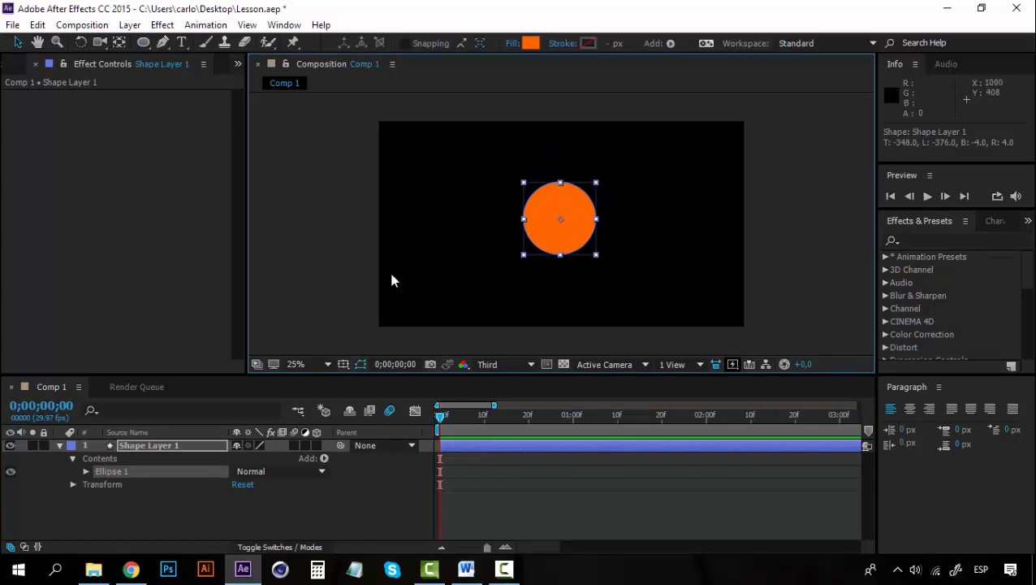
Add Pucker & Bloat to Ellipse 1 and try out its Amount, ending at 37.
click(324, 459)
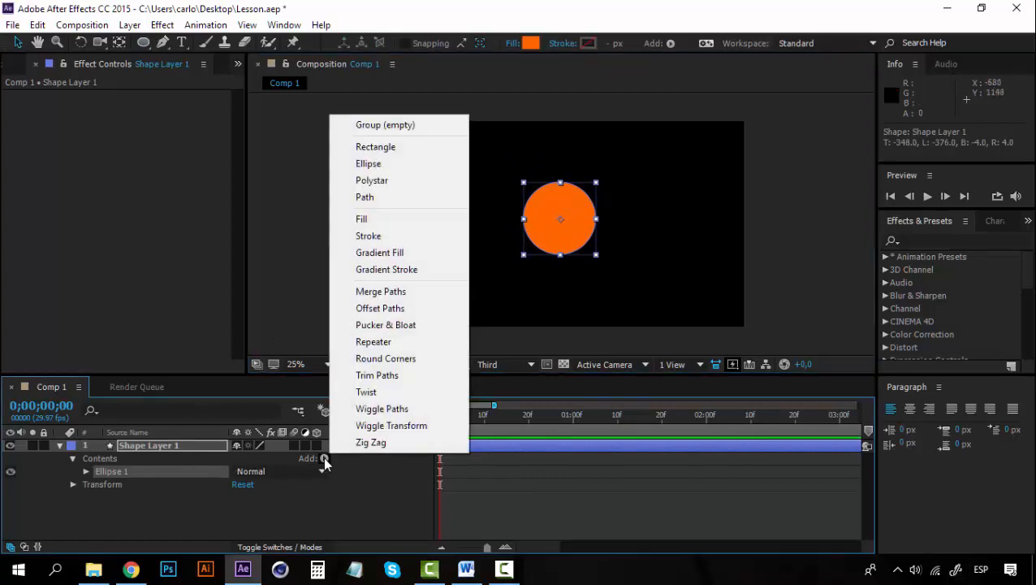
click(387, 325)
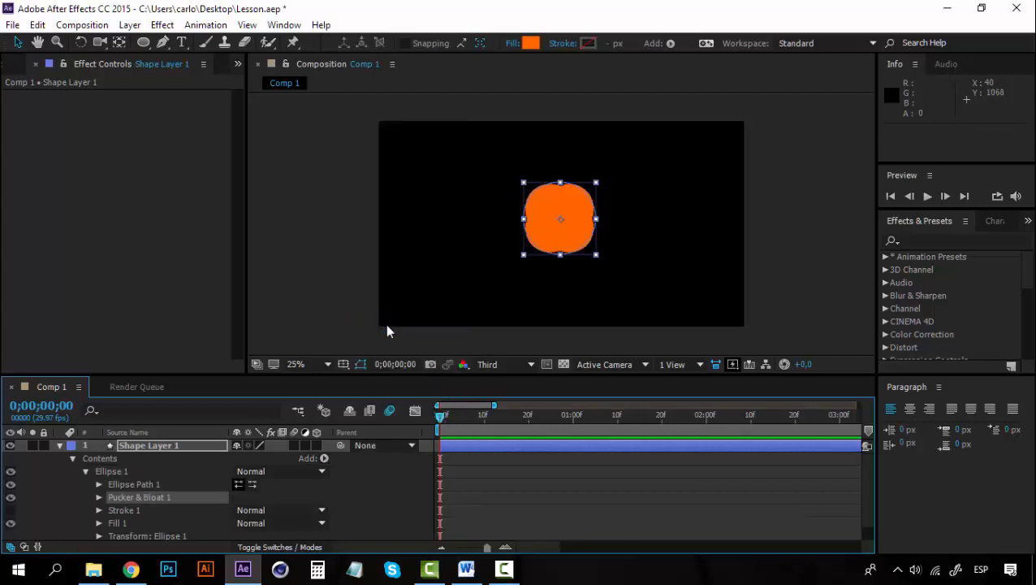
click(99, 496)
drag(236, 514, 244, 479)
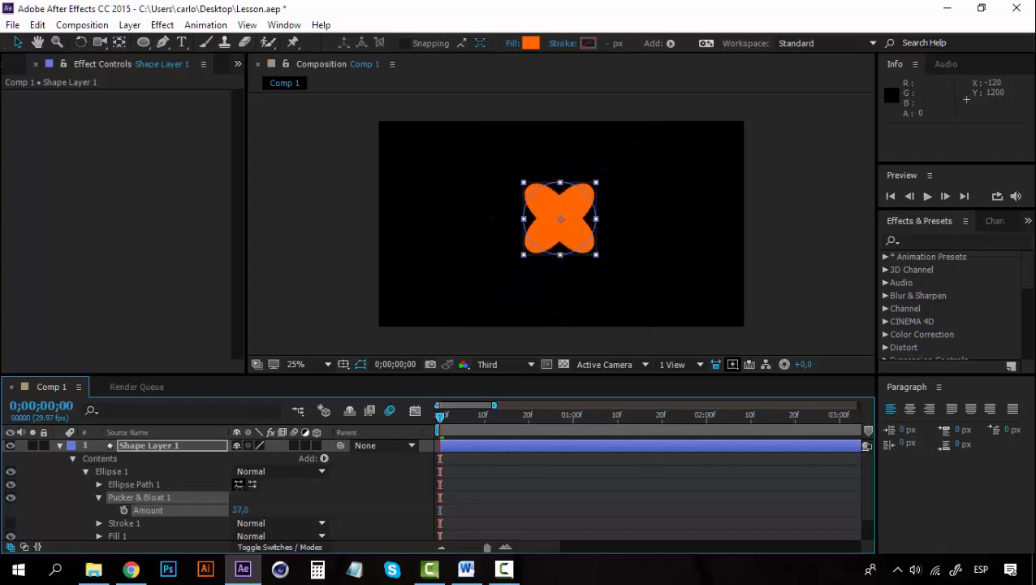
Set the Pucker & Bloat Amount to 0 and keyframe it at the first frame.
click(240, 510)
text(0)
click(295, 507)
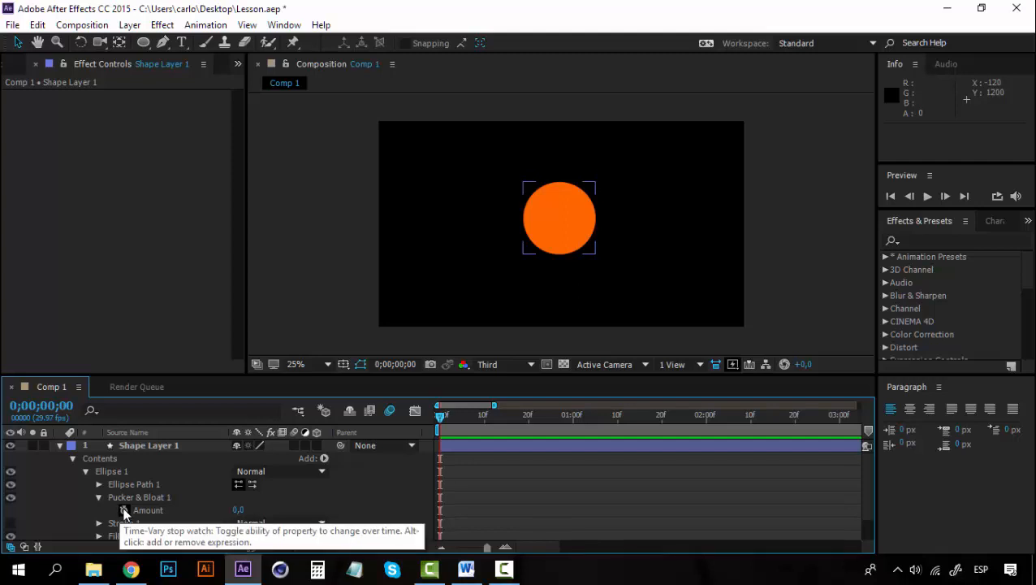
click(125, 511)
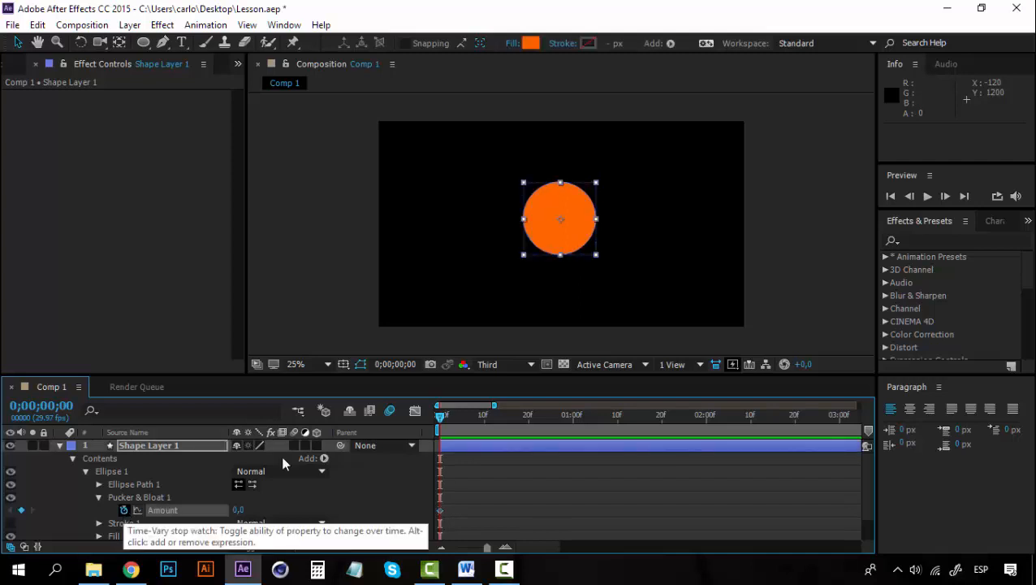
Keyframe the Pucker & Bloat Amount at 150 at 1 second, showing a longer time span in the timeline.
click(573, 415)
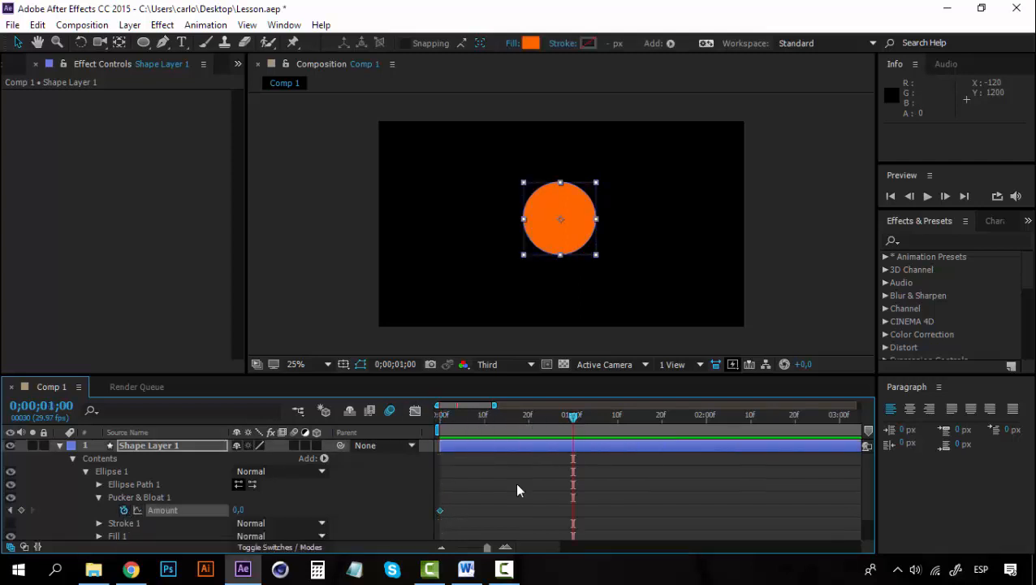
click(441, 545)
click(441, 546)
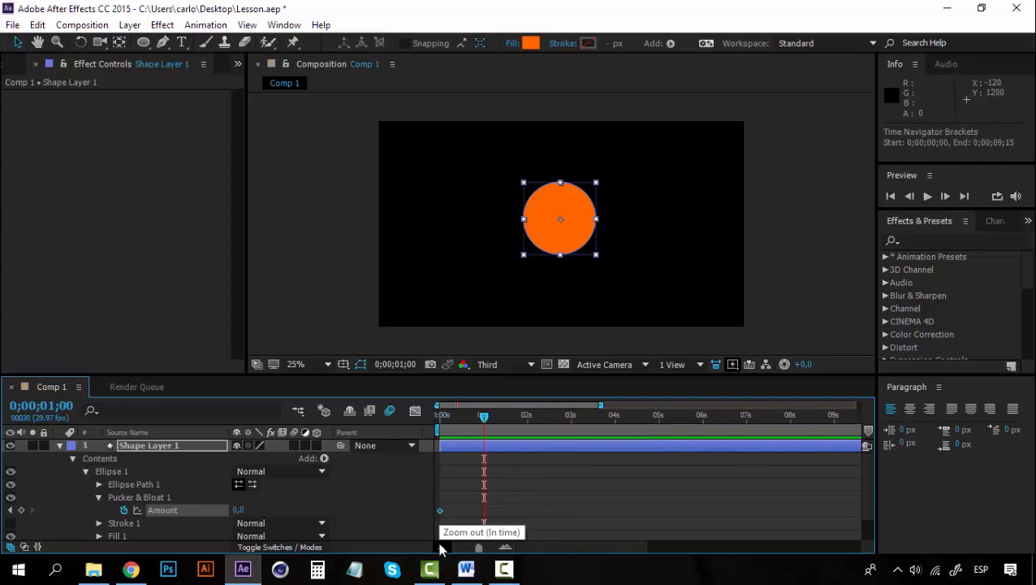
mouse_move(239, 510)
mouse_down()
mouse_move(325, 512)
mouse_move(254, 509)
mouse_up()
click(254, 510)
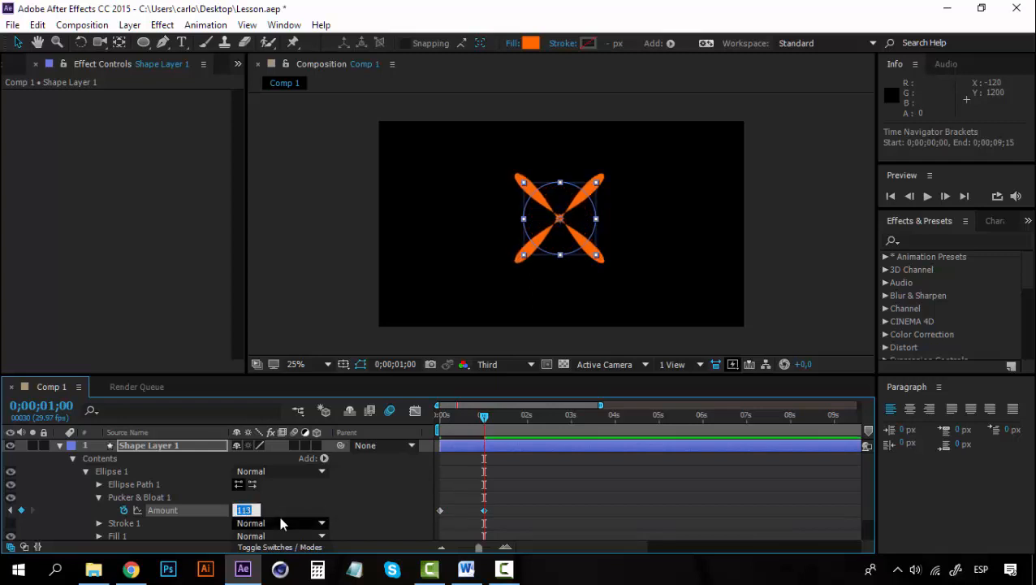
text(150)
click(289, 506)
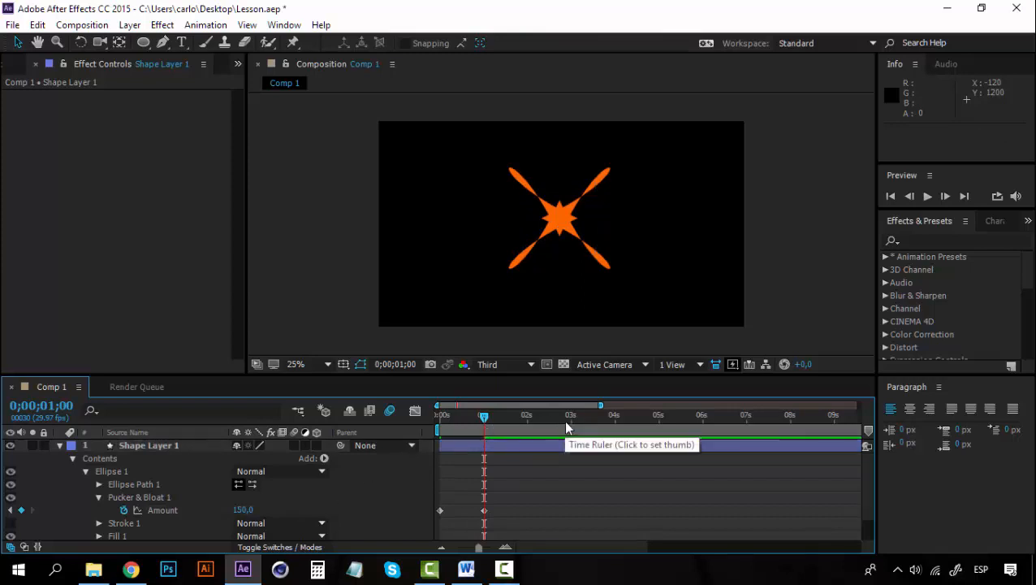
Keyframe the Pucker & Bloat Amount at 300 at about 2 seconds (0;00;01;29).
click(526, 417)
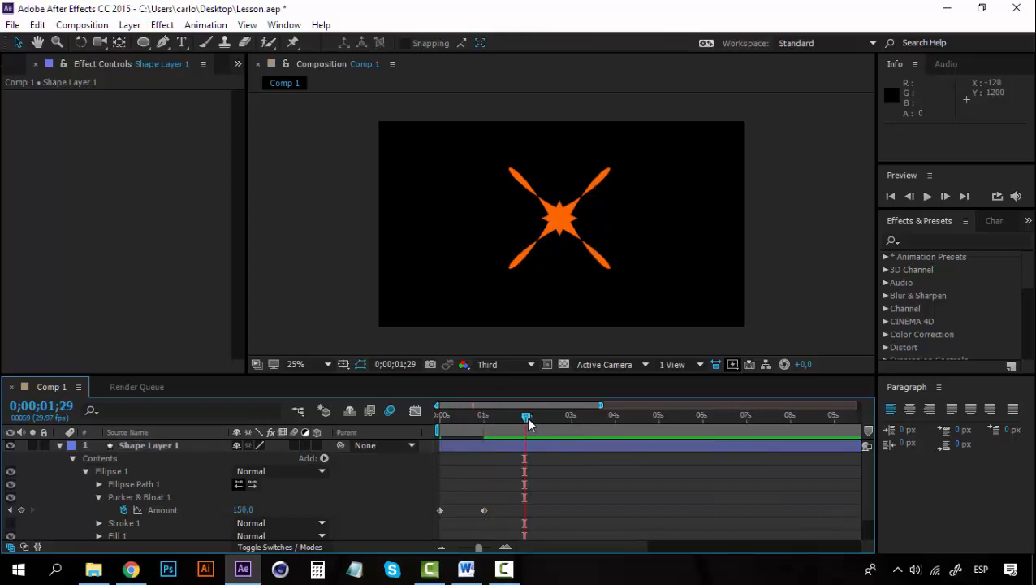
click(243, 510)
text(300)
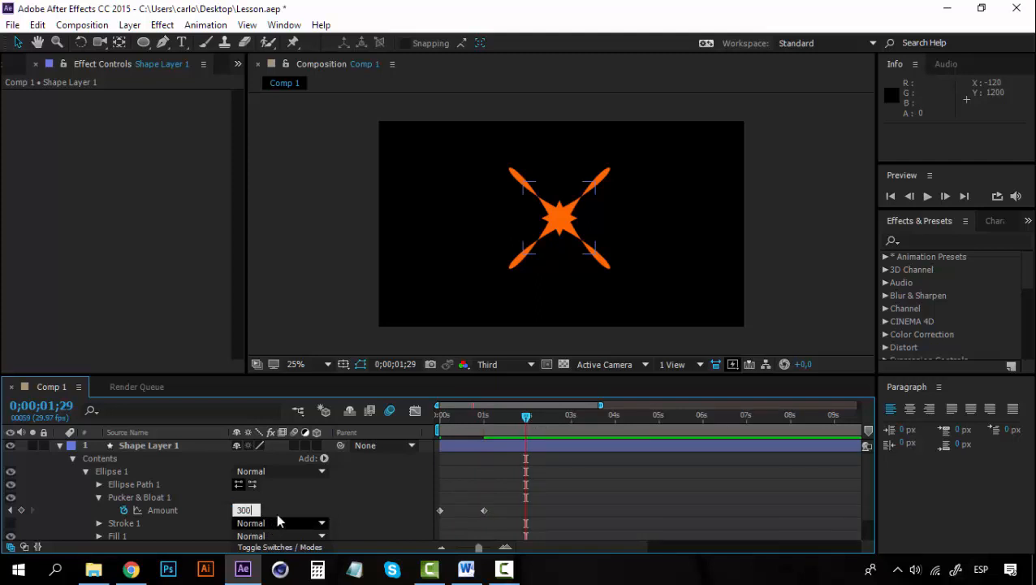
key(Return)
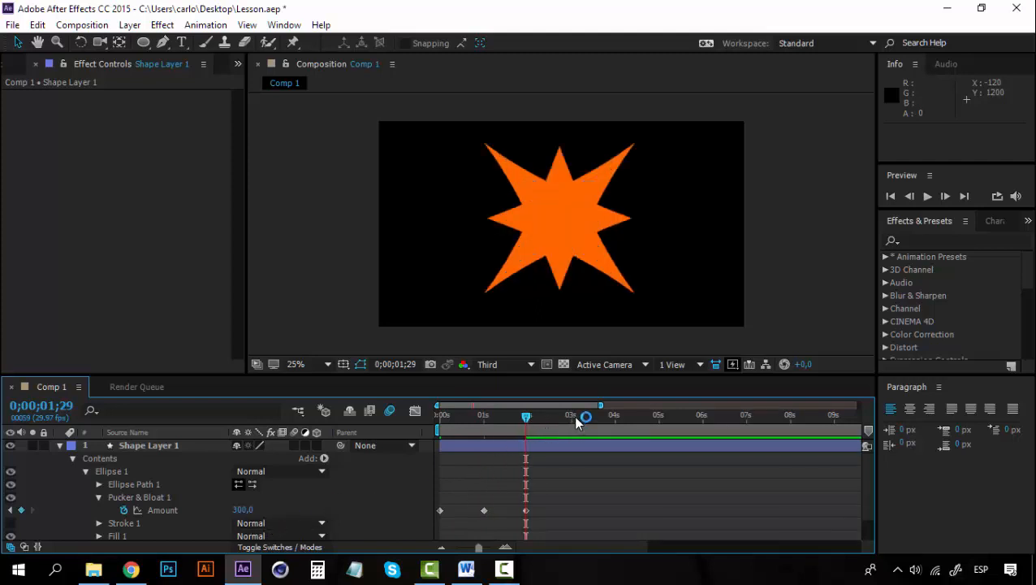
Keyframe the Pucker & Bloat Amount at -50 at 0;00;03;01 and at about -251 at 4 seconds.
click(574, 415)
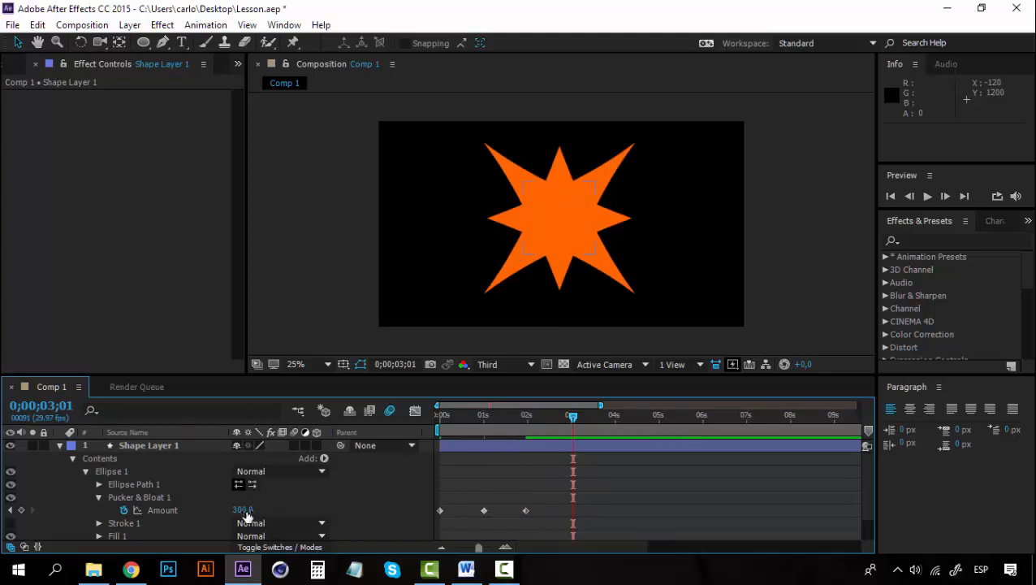
drag(247, 517, 37, 528)
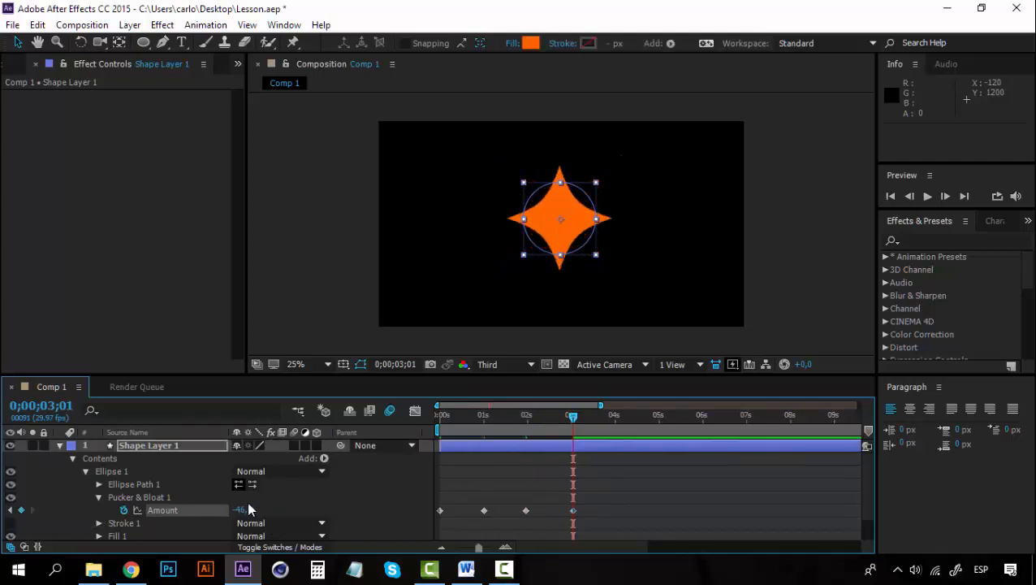
click(244, 509)
text(-50)
drag(243, 509, 262, 508)
text(0)
click(302, 510)
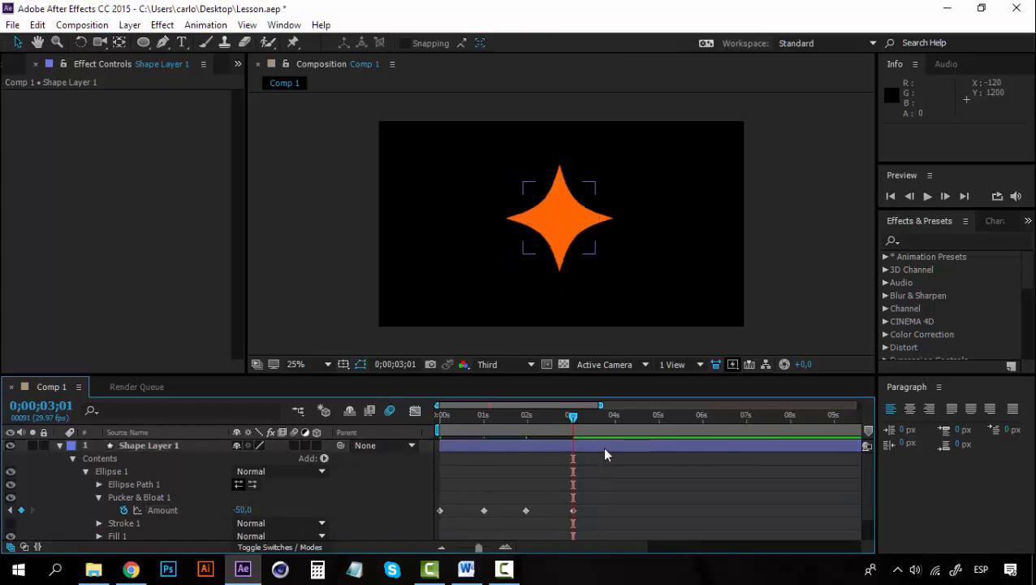
click(615, 415)
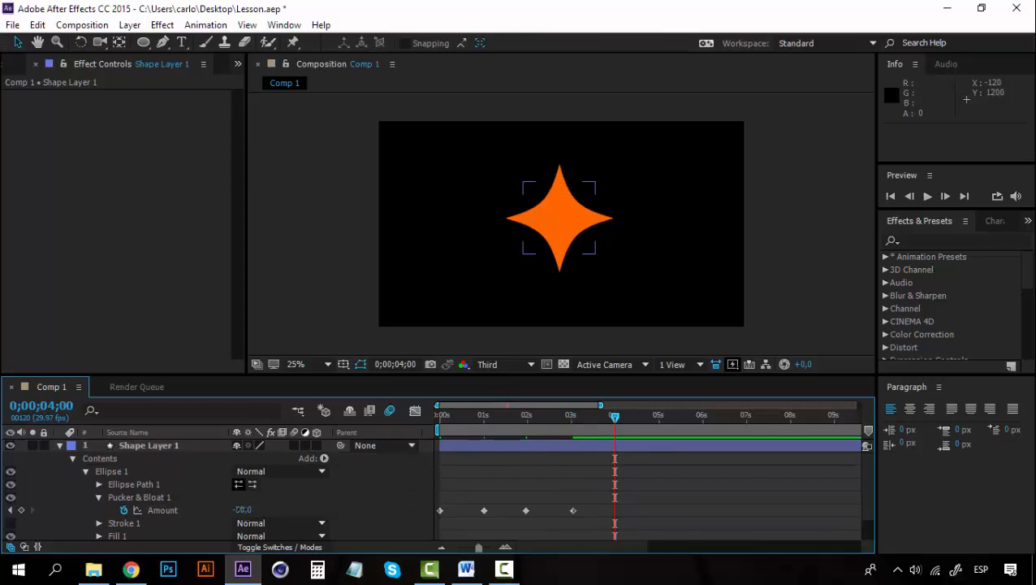
drag(243, 510, 93, 511)
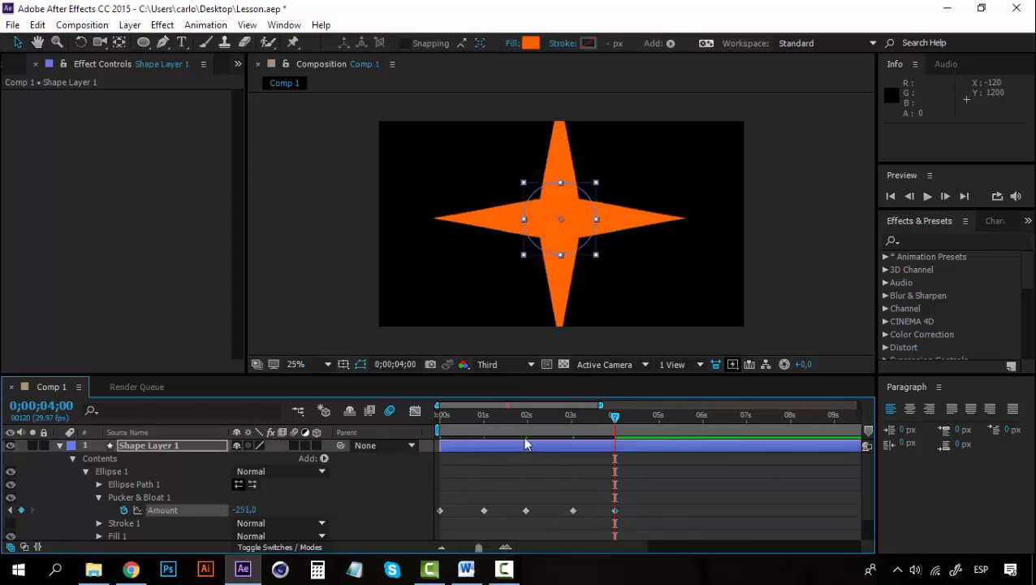
Play back the Pucker & Bloat animation several times from the first frame.
drag(615, 416, 389, 418)
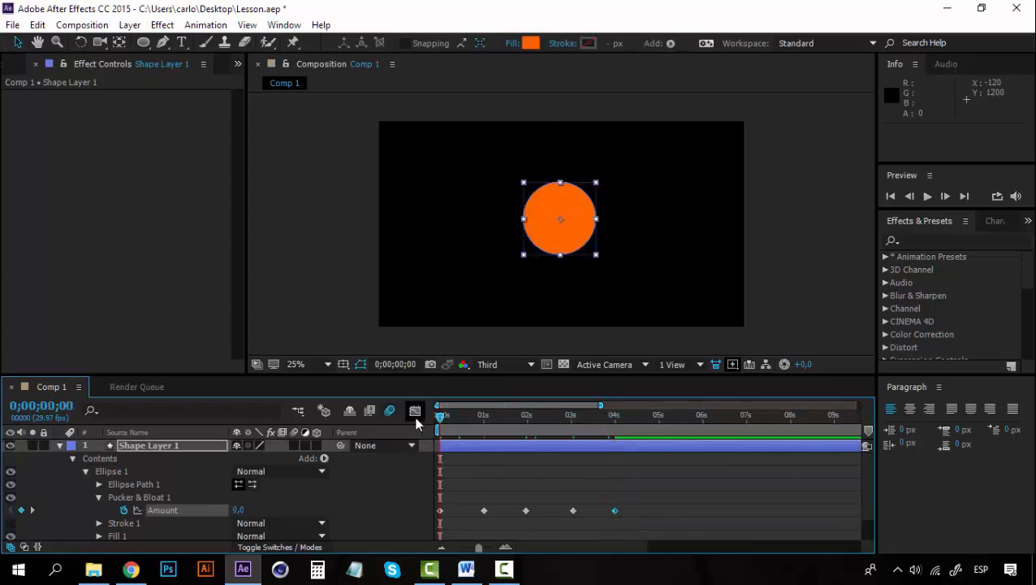
key(space)
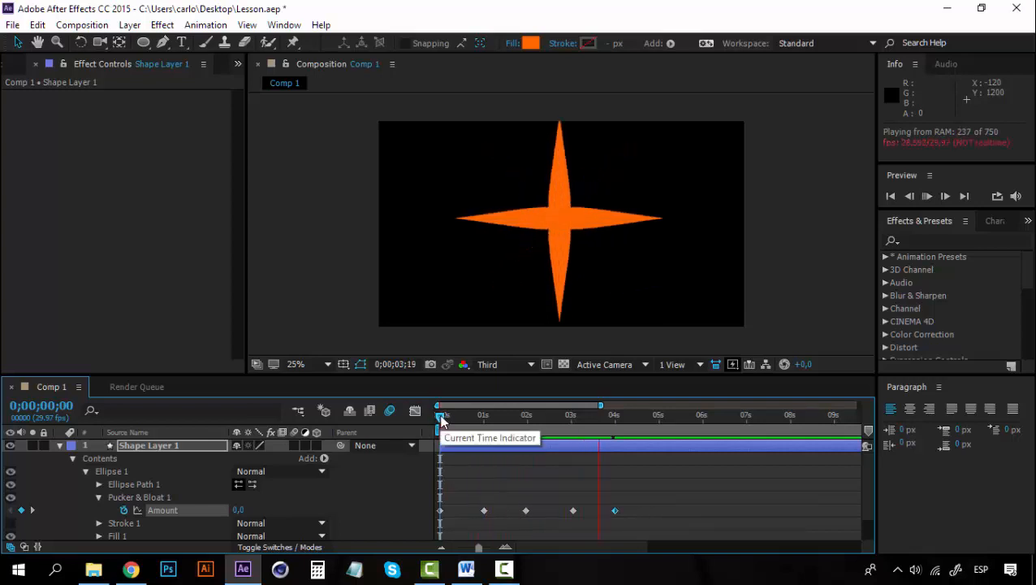
key(space)
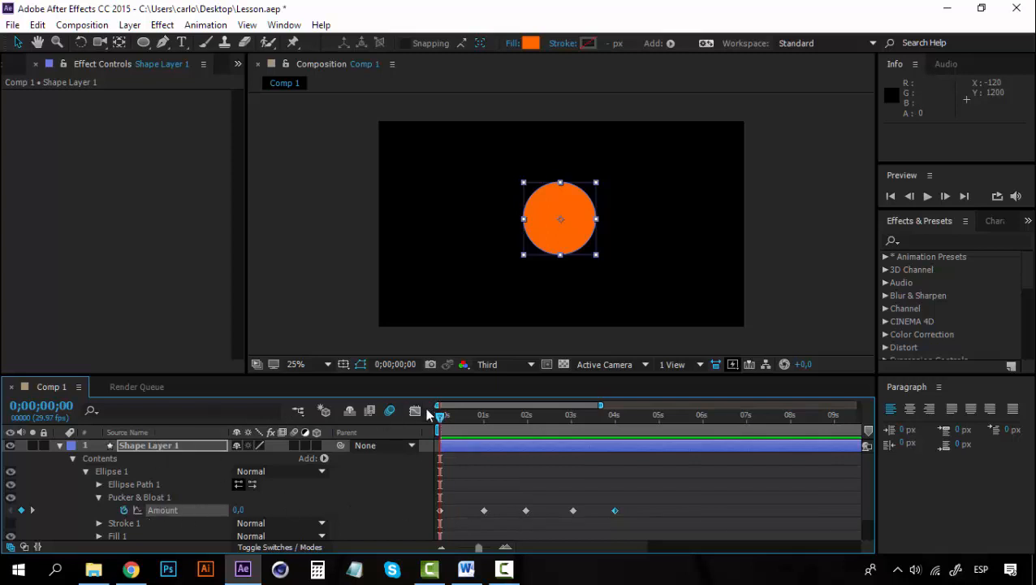
drag(441, 414, 442, 413)
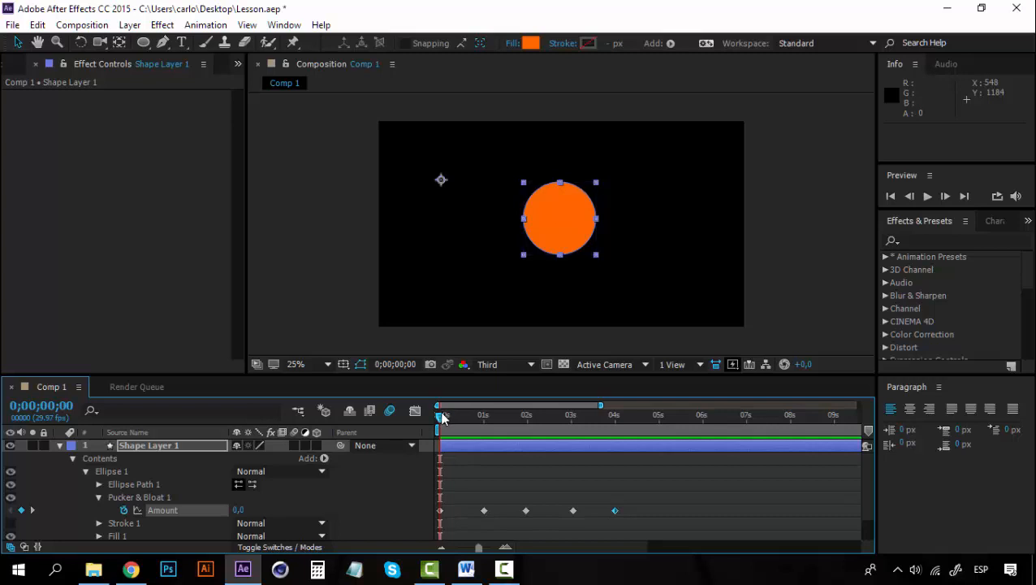
key(space)
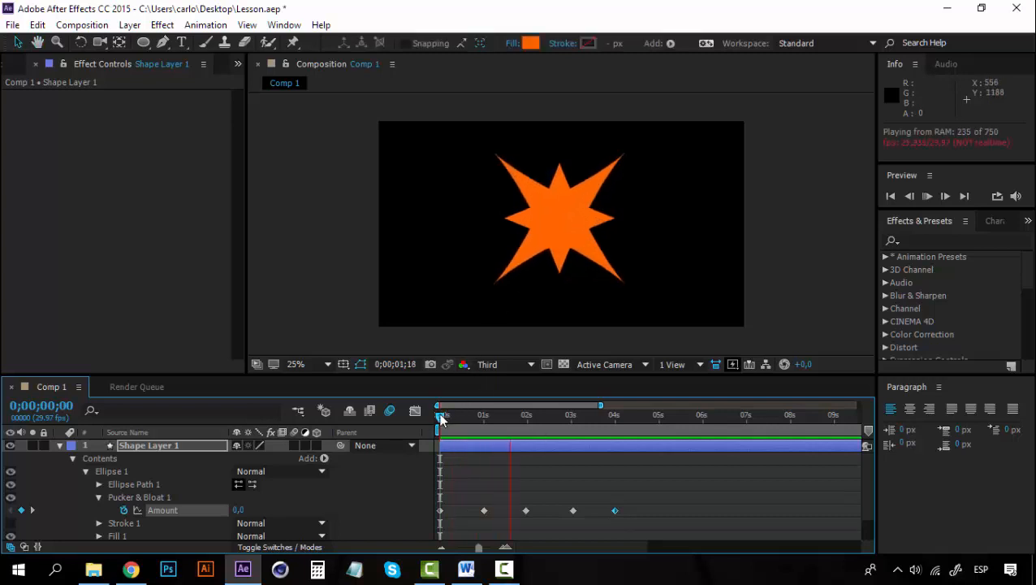
key(space)
mouse_move(440, 416)
mouse_down()
mouse_move(463, 416)
mouse_move(433, 416)
mouse_up()
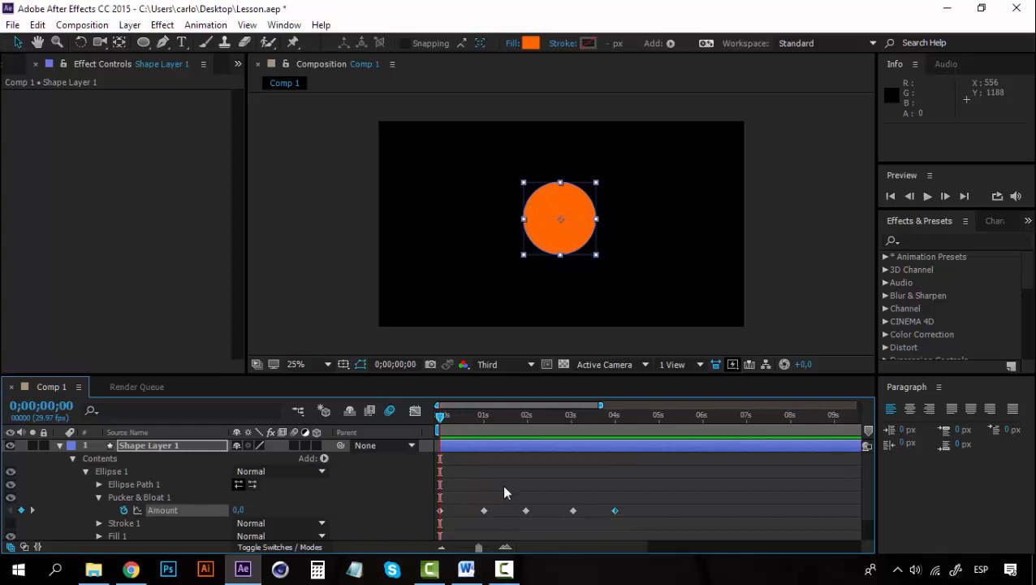
key(space)
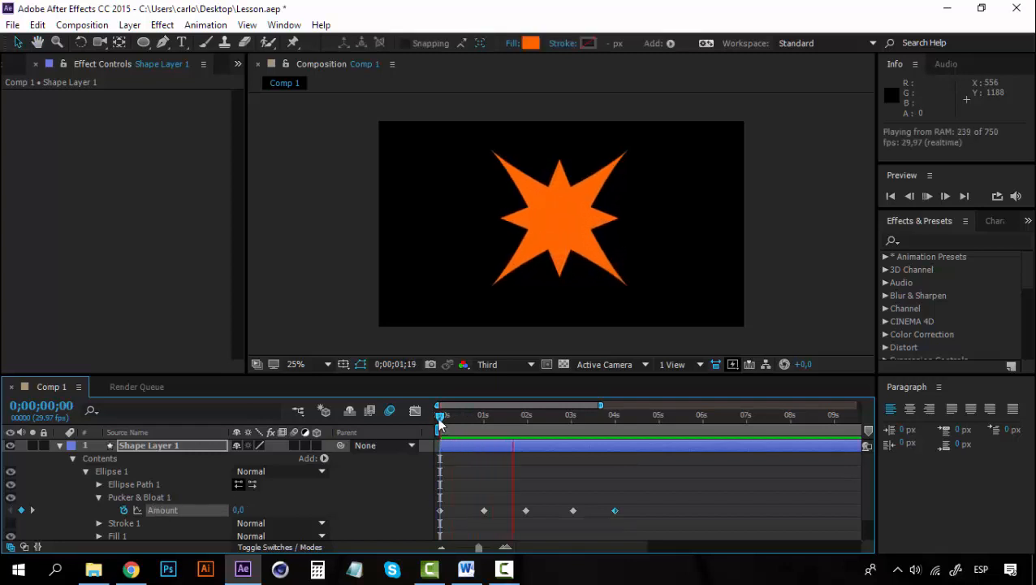
key(space)
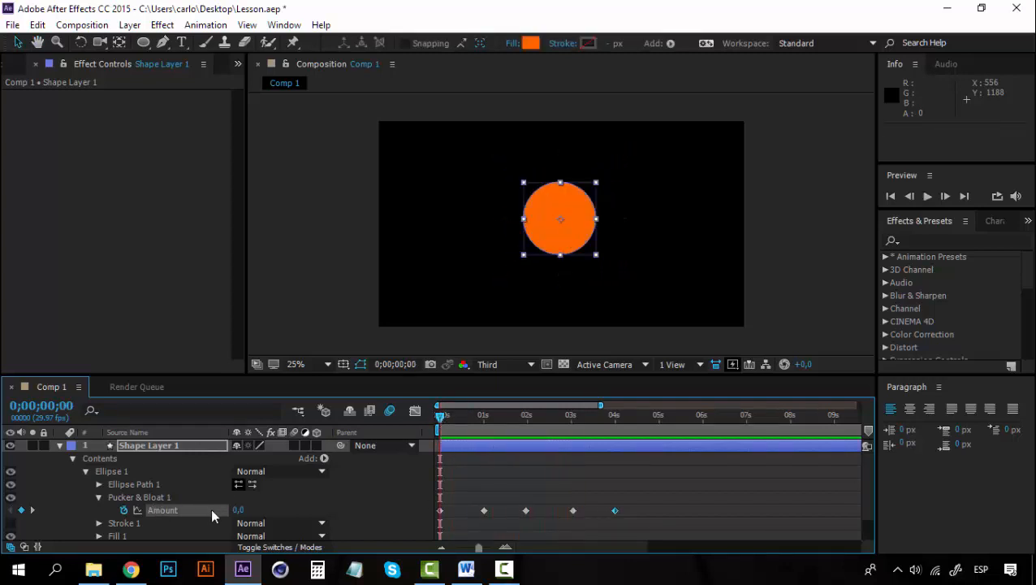
Delete Pucker & Bloat 1 from Ellipse 1 and add a Repeater to the contents of Shape Layer 1.
click(158, 499)
key(Delete)
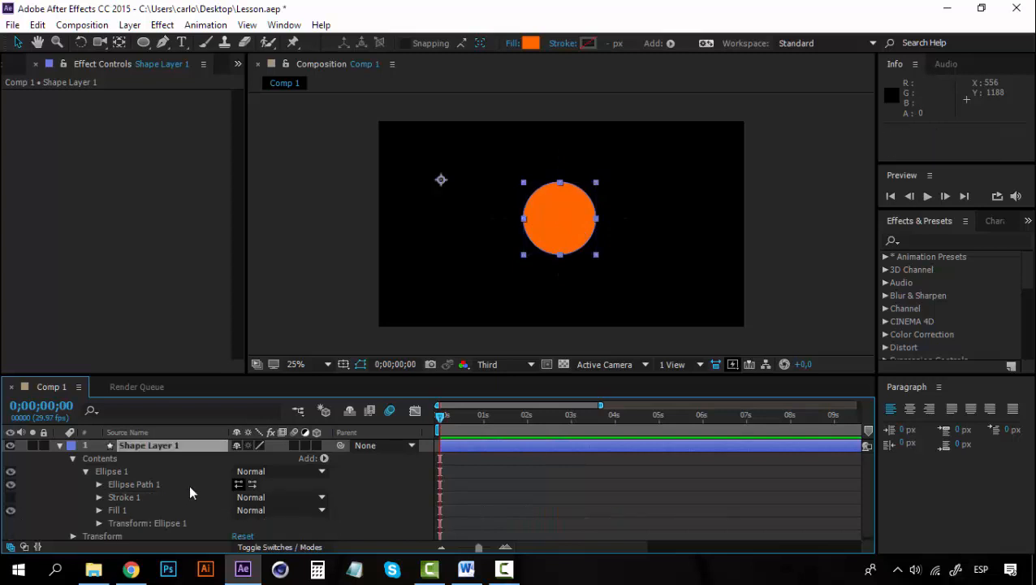
click(324, 458)
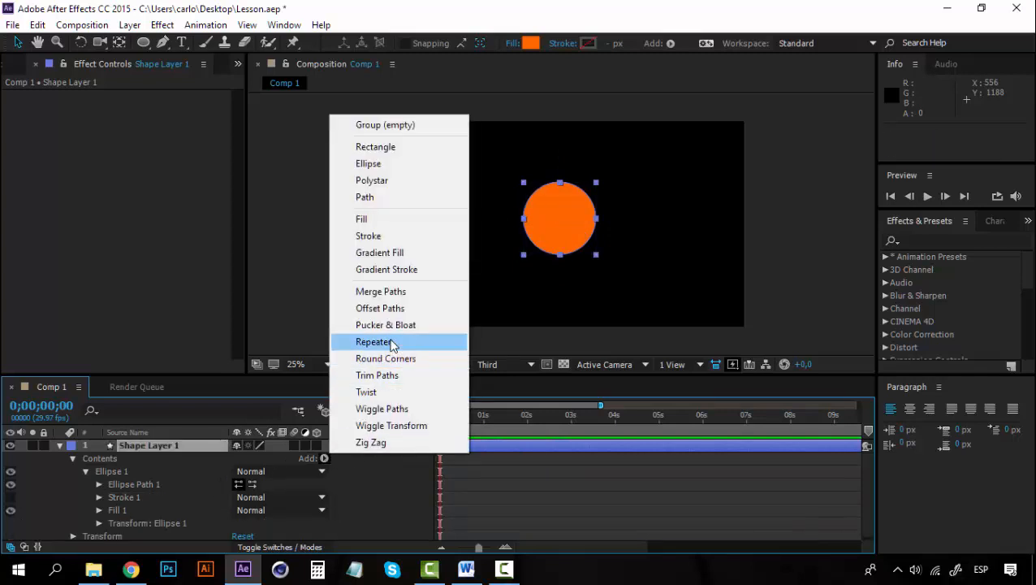
click(391, 342)
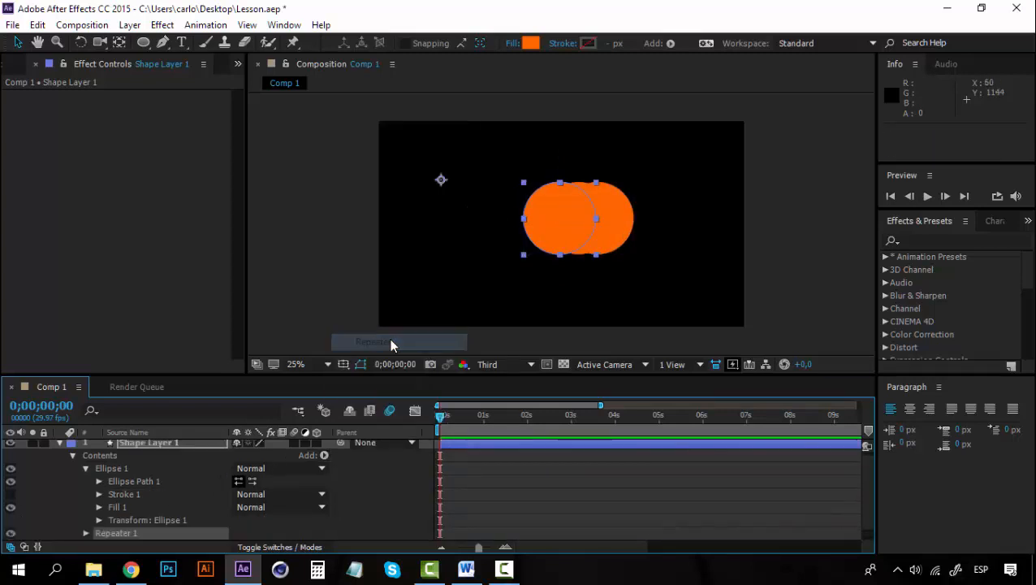
Set the number of Copies in Repeater 1 to 1 and keyframe it at the first frame.
click(85, 533)
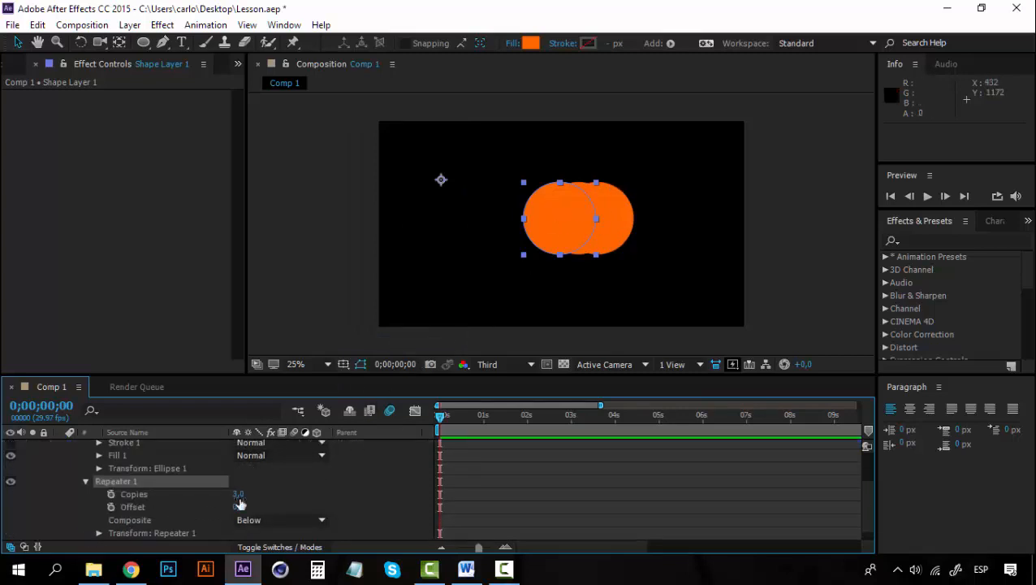
mouse_move(238, 496)
mouse_down()
mouse_move(261, 494)
mouse_move(237, 495)
mouse_up()
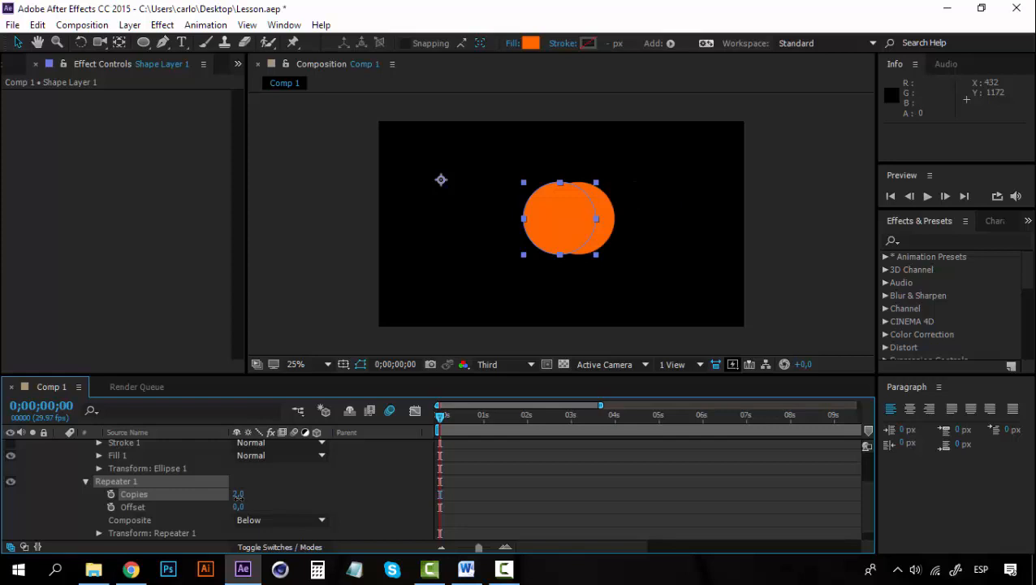
click(239, 496)
text(1)
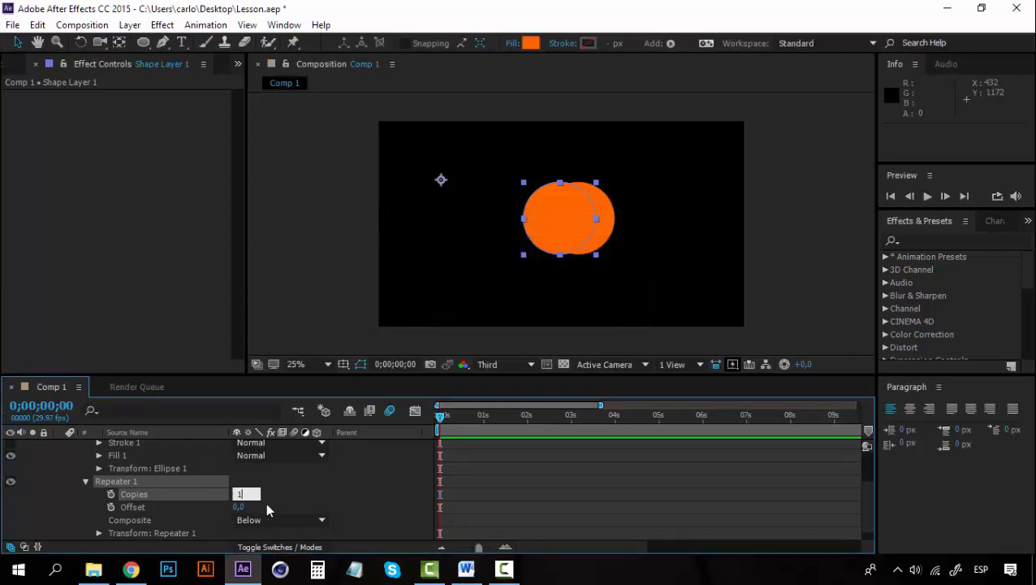
click(286, 494)
click(110, 494)
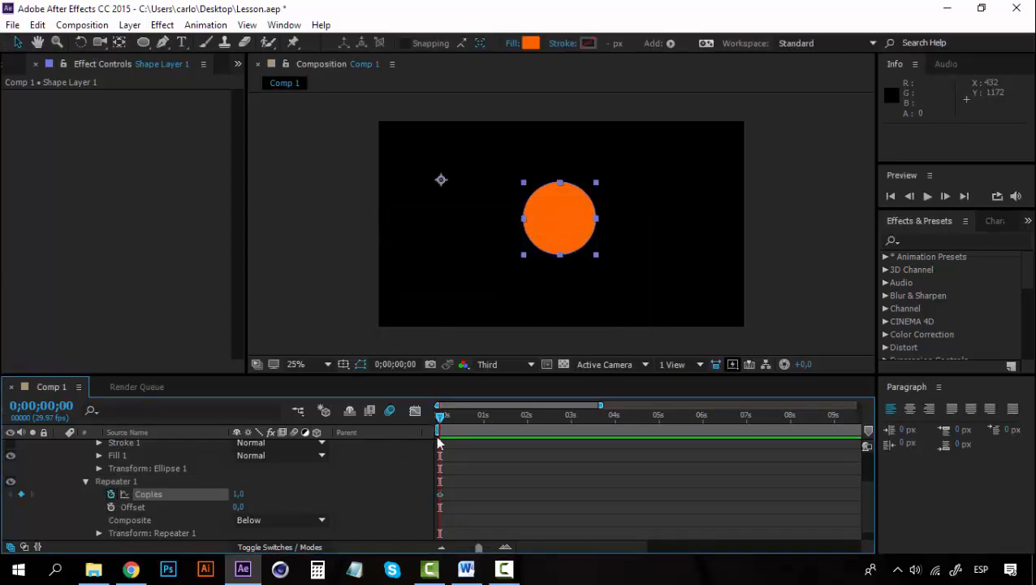
Keyframe a higher number of Repeater Copies at about 3 seconds and play the animation from the first frame.
click(571, 415)
drag(238, 494, 261, 494)
drag(567, 417, 428, 407)
key(space)
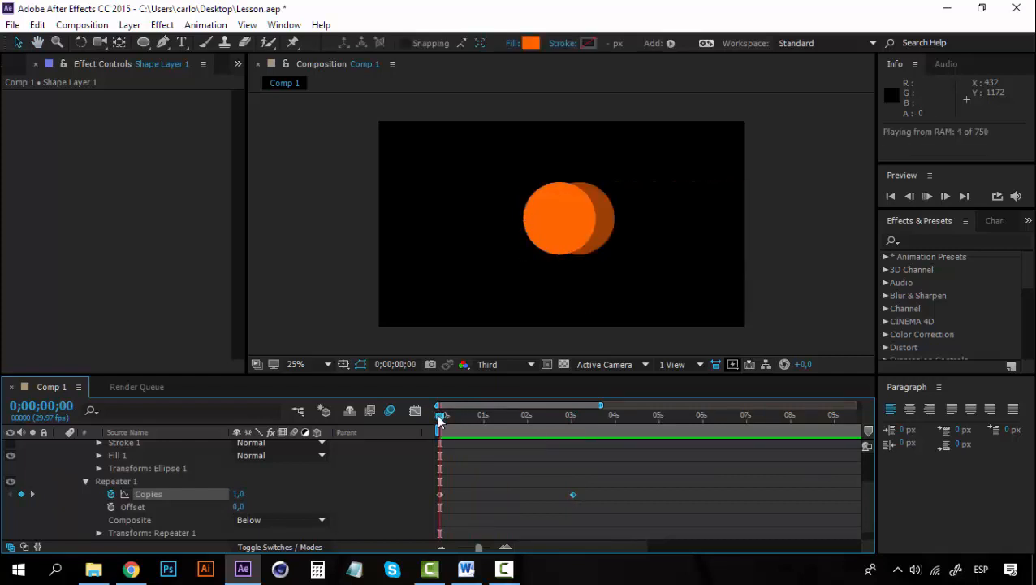
Delete Repeater 1 and add a Twist to the contents of Shape Layer 1.
key(space)
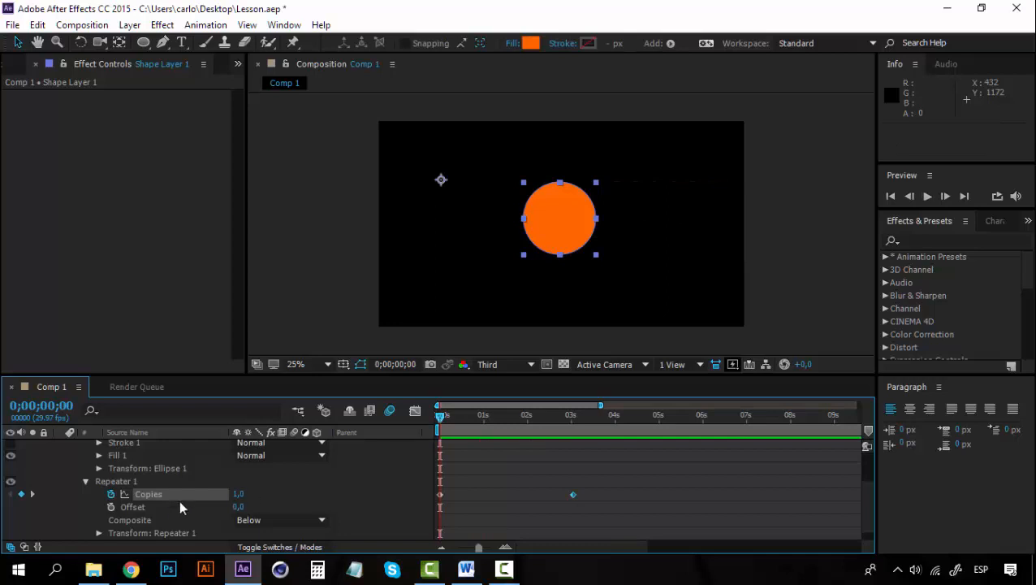
click(140, 485)
key(Delete)
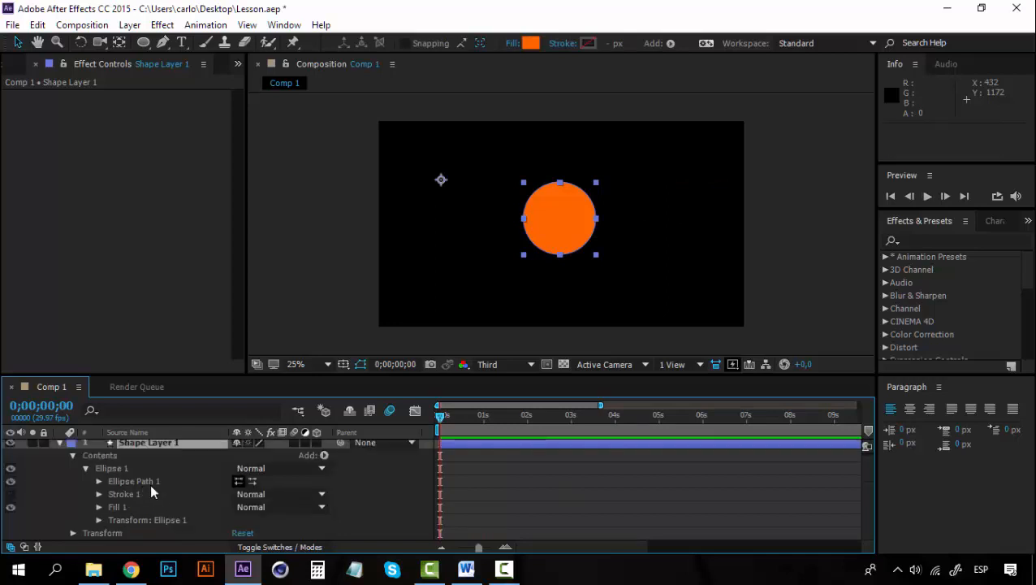
click(324, 455)
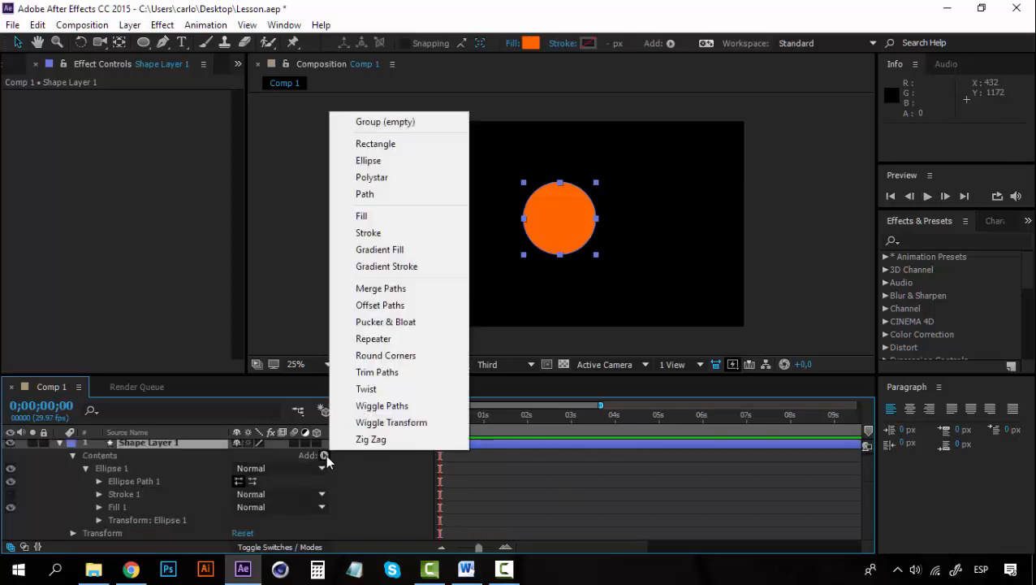
click(382, 389)
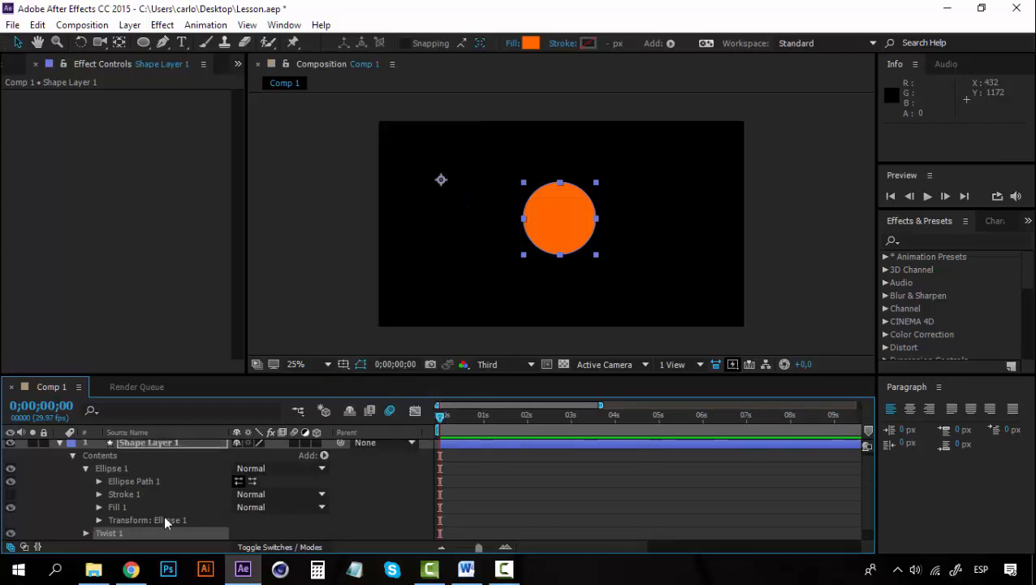
Show the properties of Twist 1 and keyframe its Angle at 10 on the first frame.
scroll(127, 527, down, 1)
click(87, 524)
scroll(149, 501, down, 2)
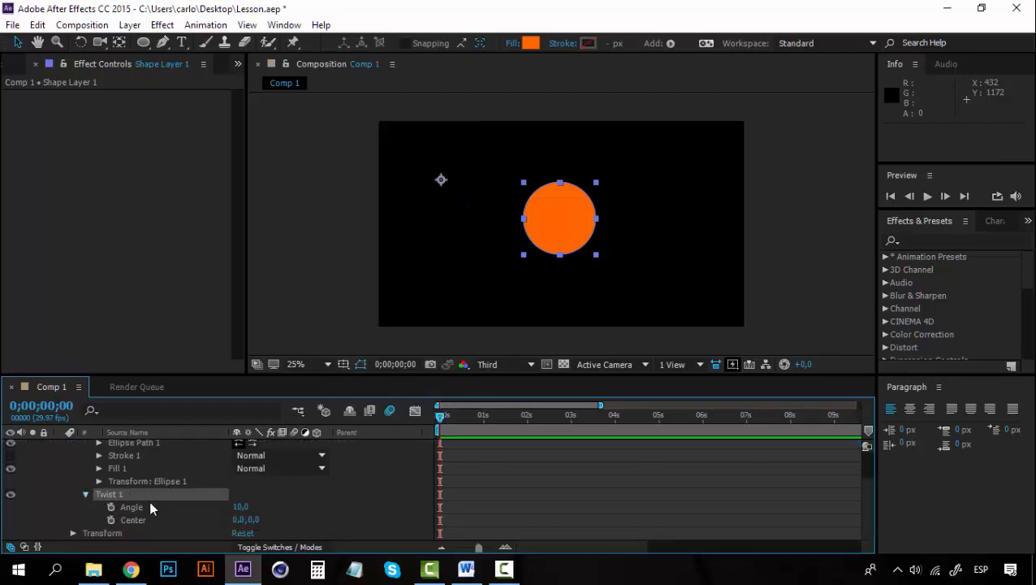
click(134, 507)
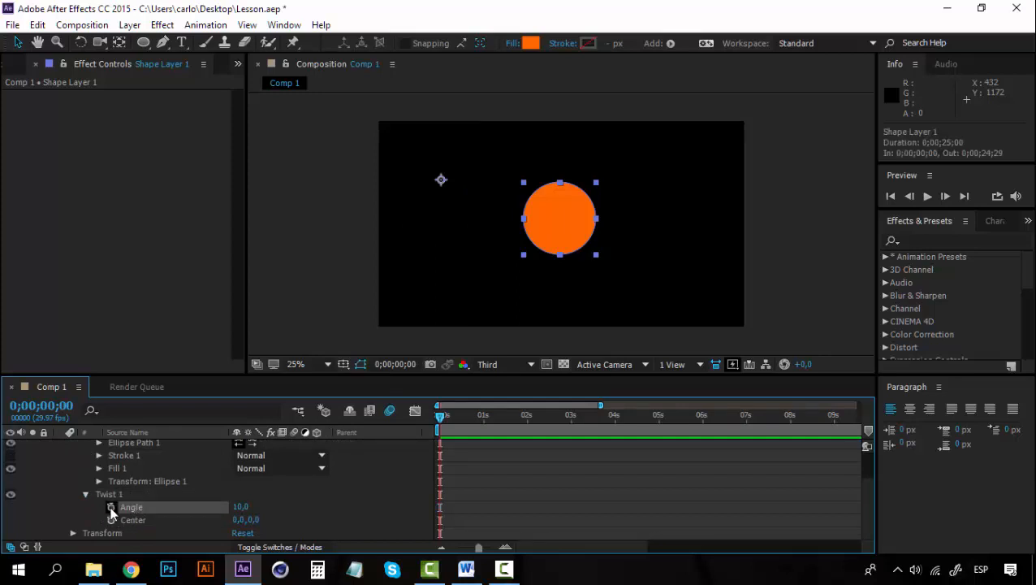
click(110, 507)
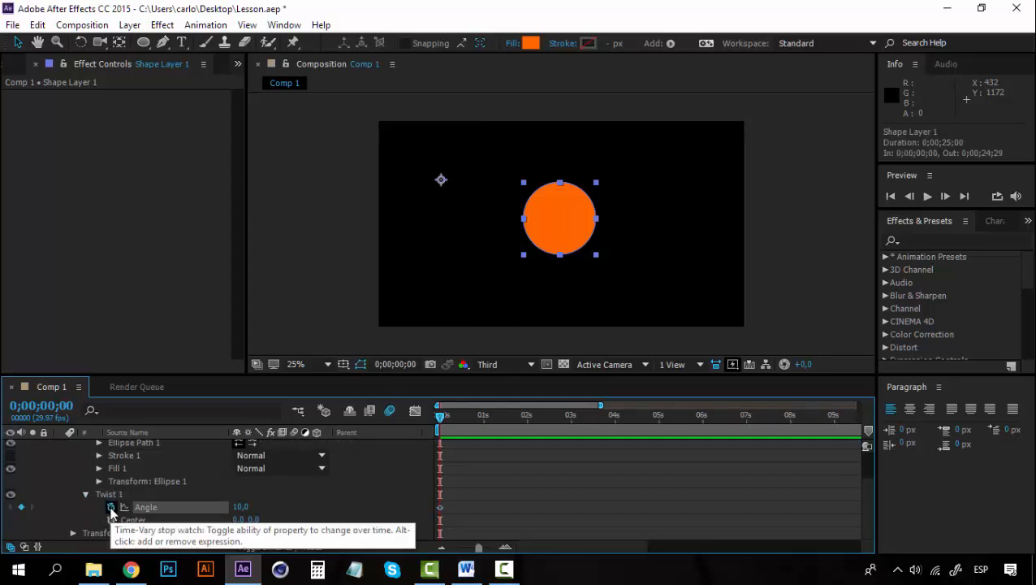
Keyframe the Twist Angle at 261 at 2 seconds and return to the first frame.
click(526, 415)
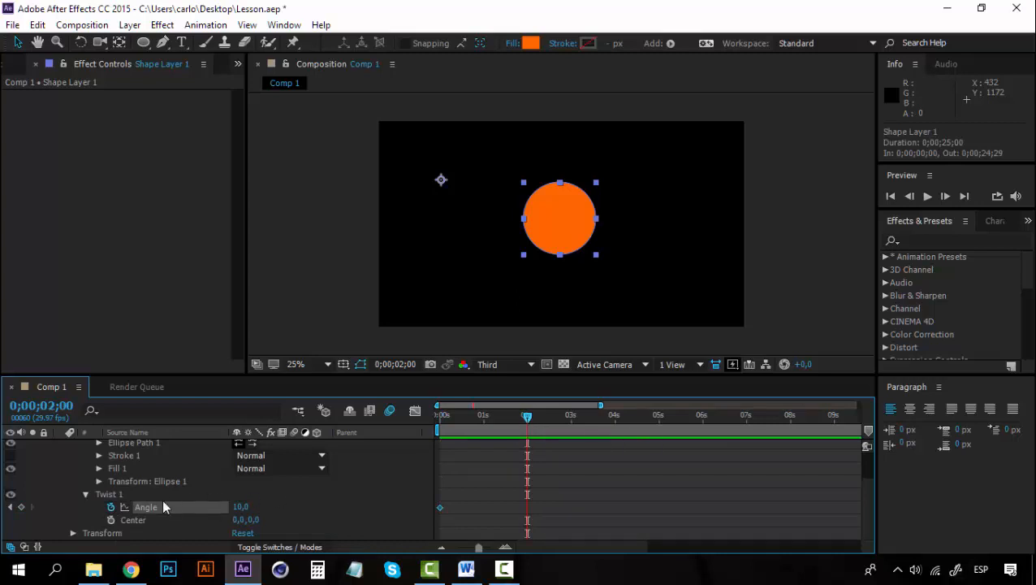
drag(241, 510, 295, 501)
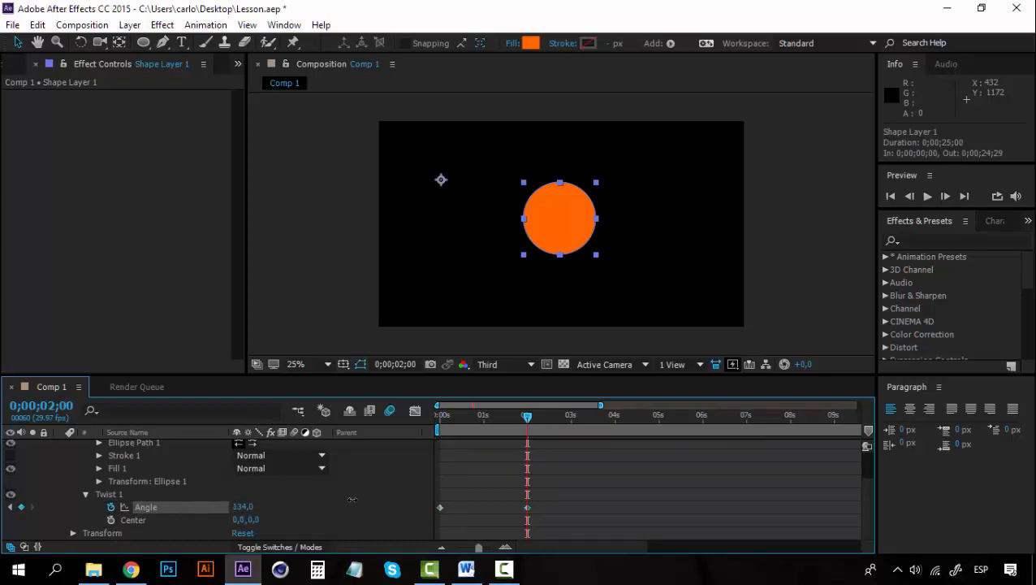
drag(418, 499, 424, 498)
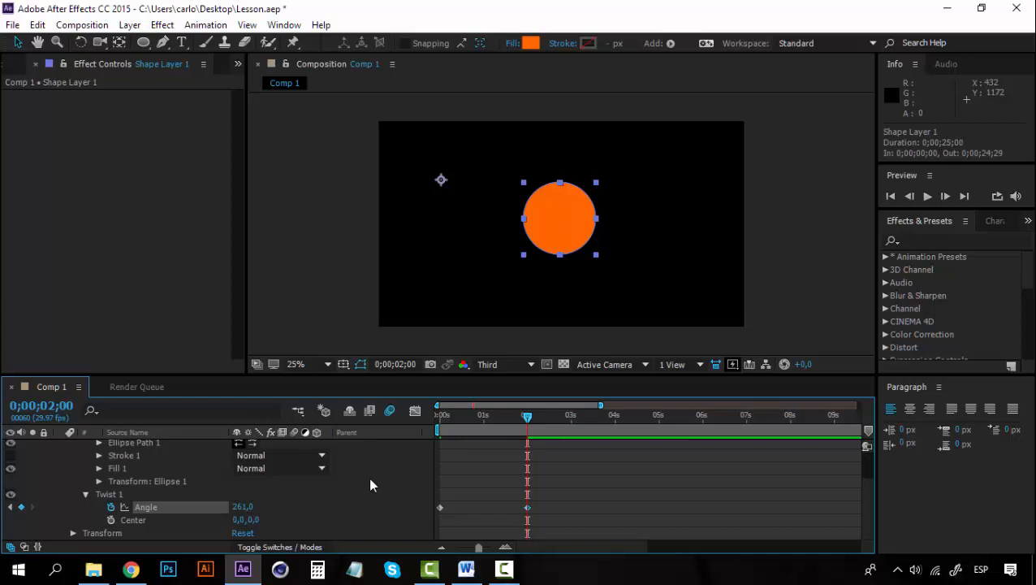
key(ctrl+z)
drag(527, 417, 437, 416)
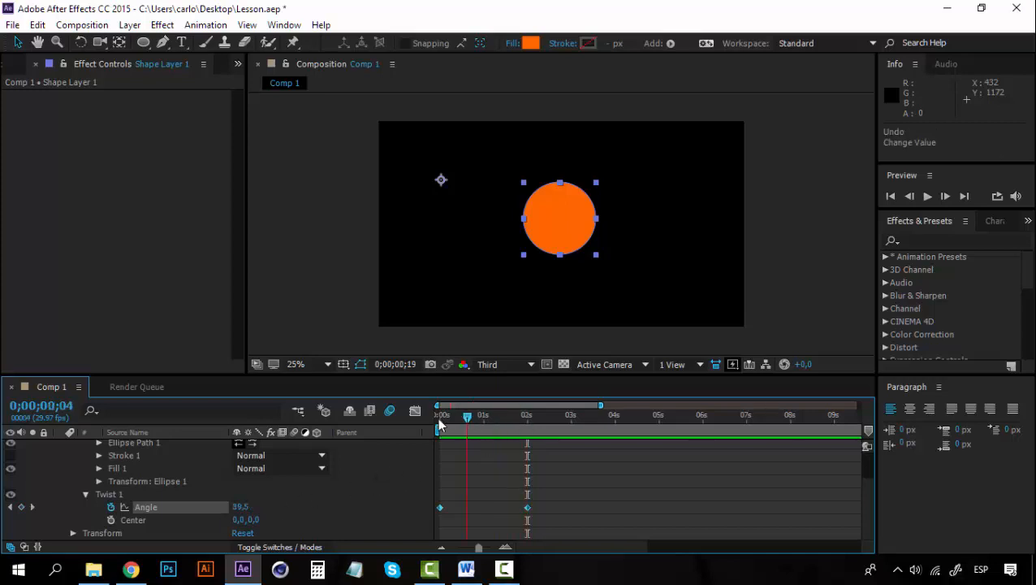
Adjust the Center of Twist 1 to -124, 73, judging the distortion on the frame at 2 seconds.
drag(248, 520, 333, 511)
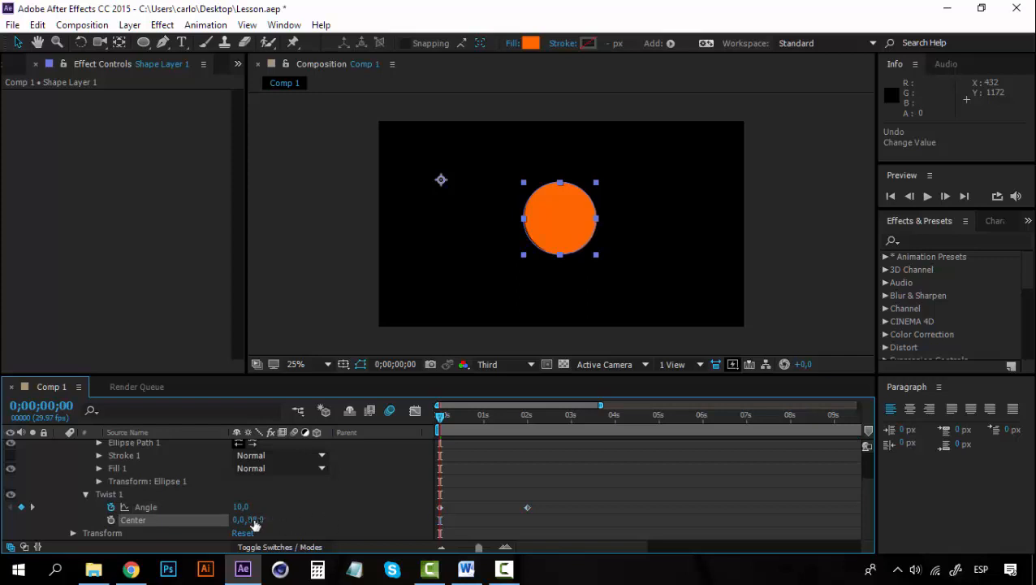
drag(237, 520, 527, 513)
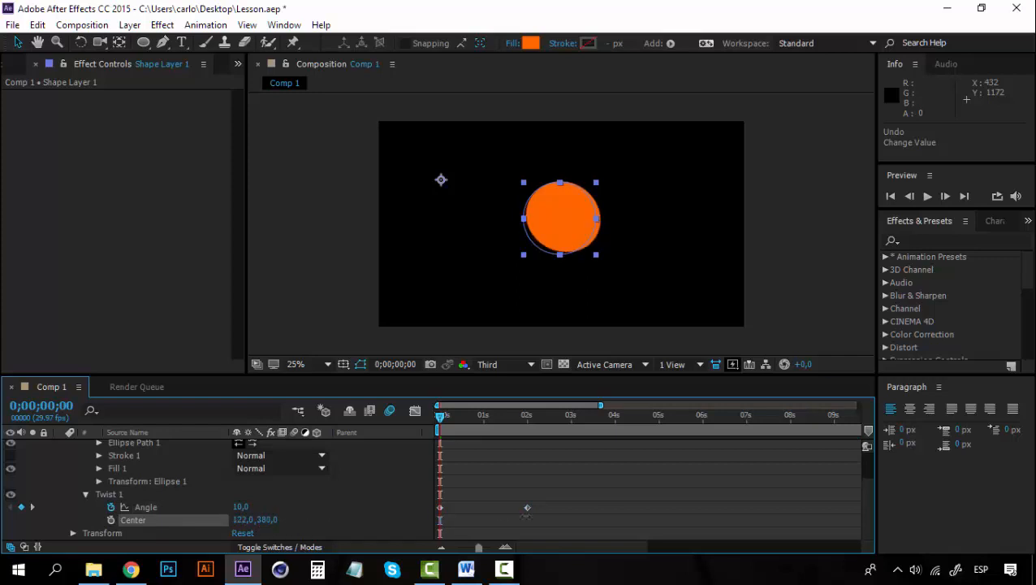
click(525, 416)
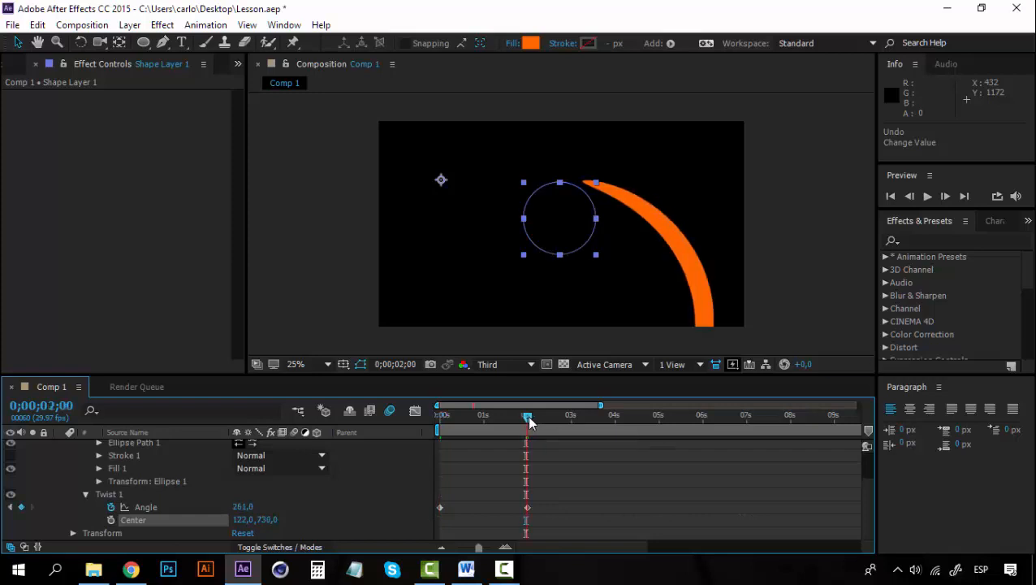
drag(267, 520, 175, 539)
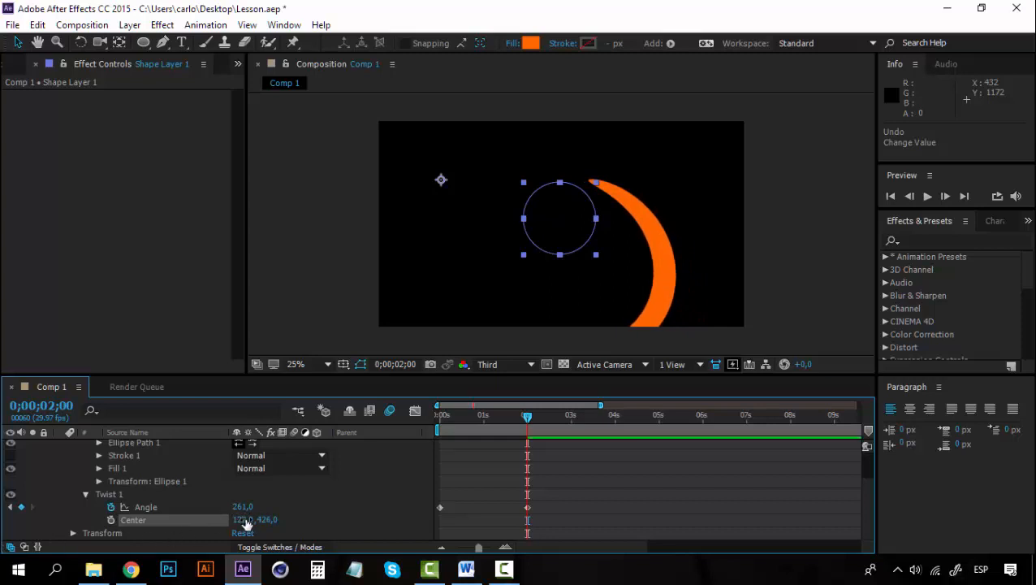
drag(242, 520, 71, 533)
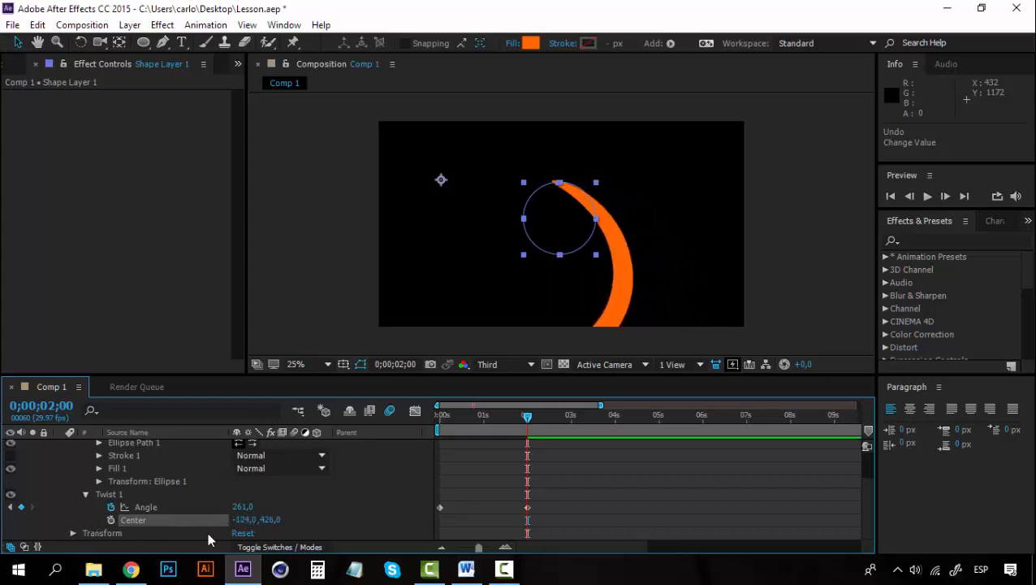
drag(273, 523, 6, 518)
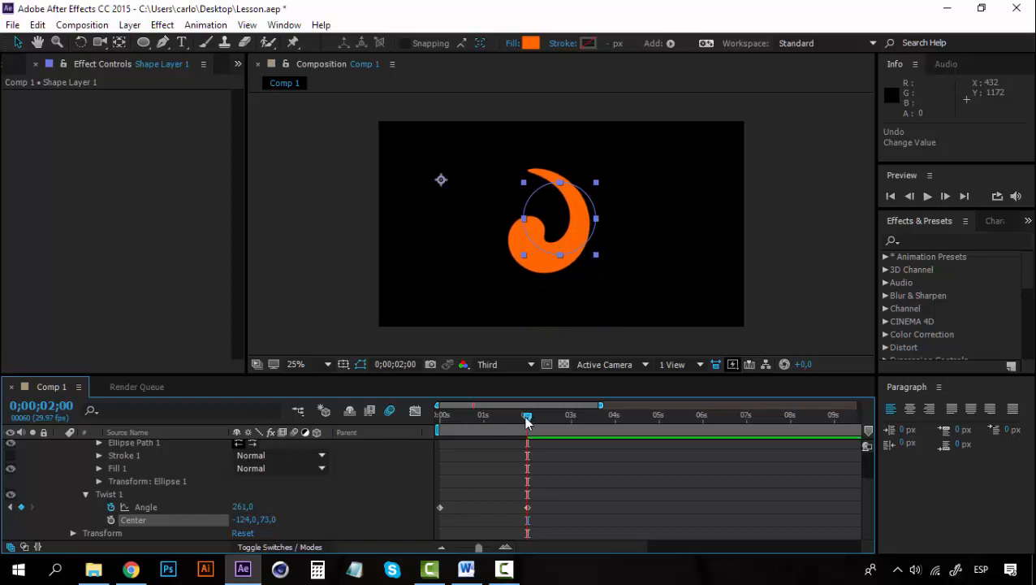
Play back the Twist animation from the first frame.
drag(528, 418, 403, 417)
key(space)
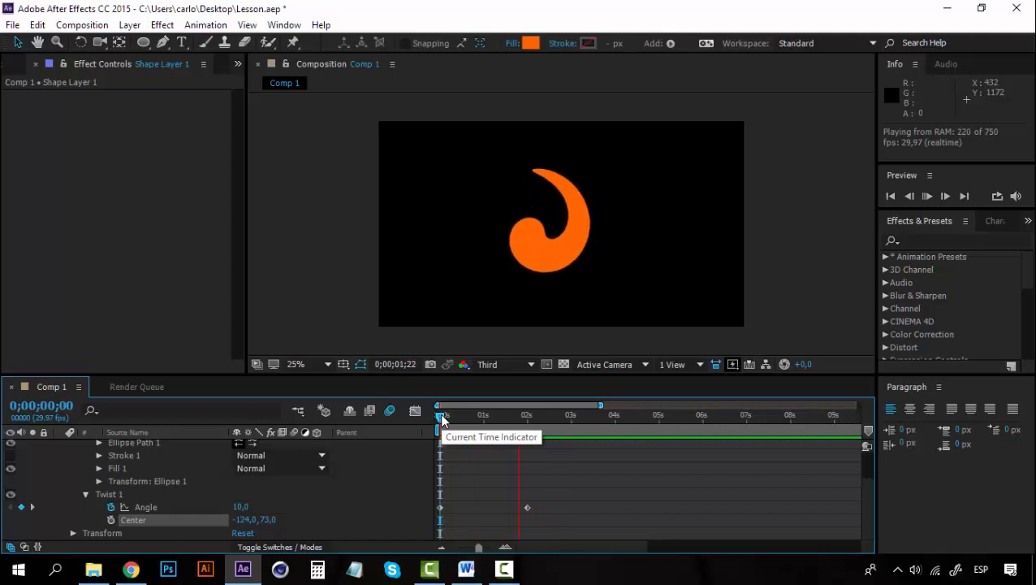
key(space)
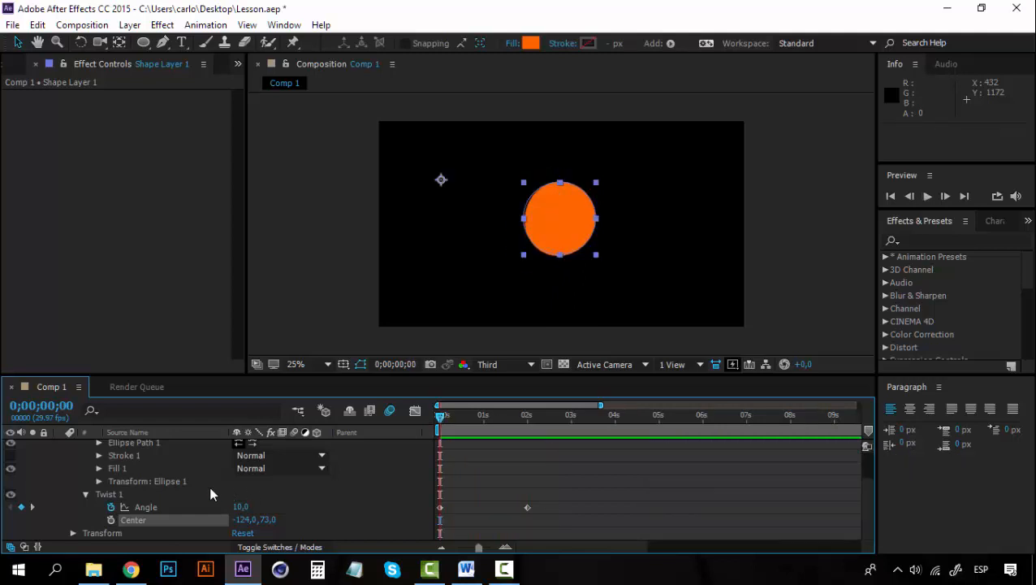
Delete Twist 1 and enlarge Ellipse Path 1 proportionally to about 380 by 380 pixels.
click(156, 496)
key(Delete)
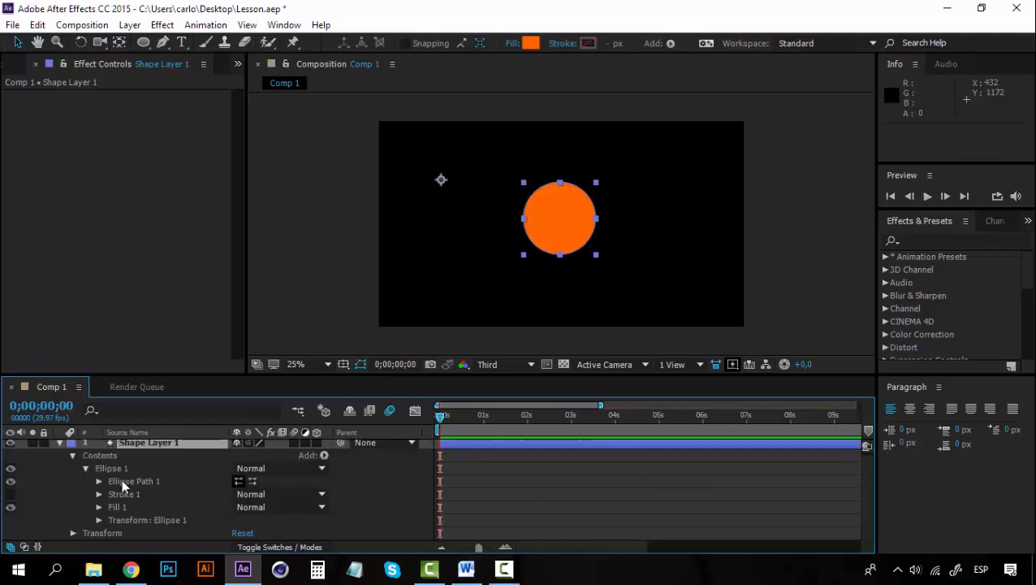
click(122, 480)
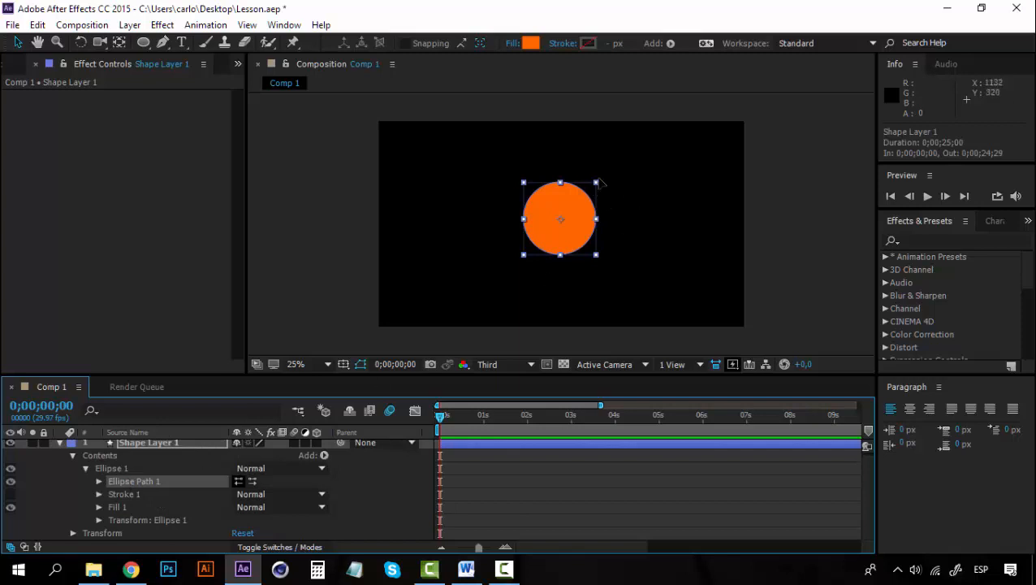
drag(596, 184, 615, 163)
click(113, 479)
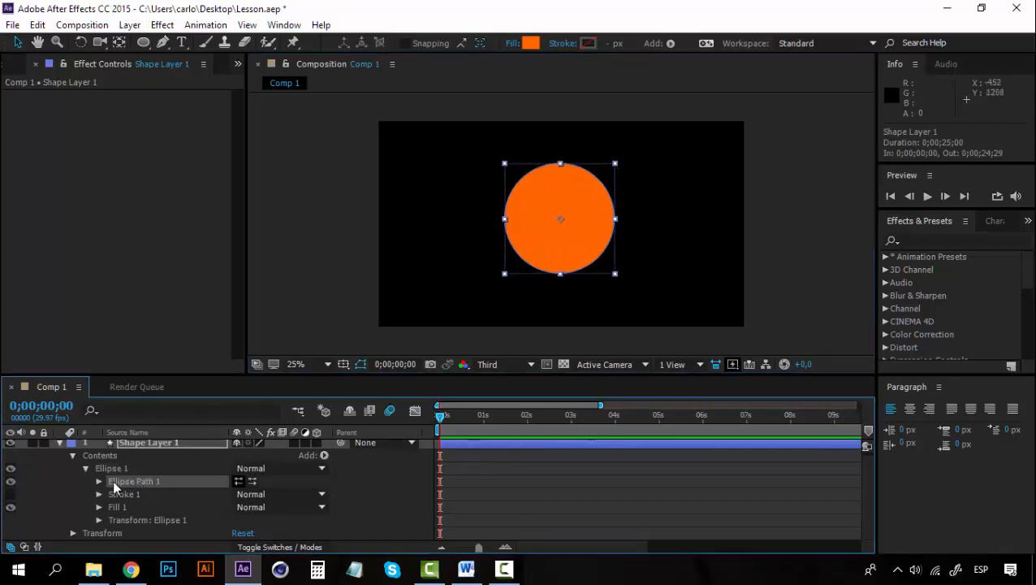
click(99, 482)
click(434, 437)
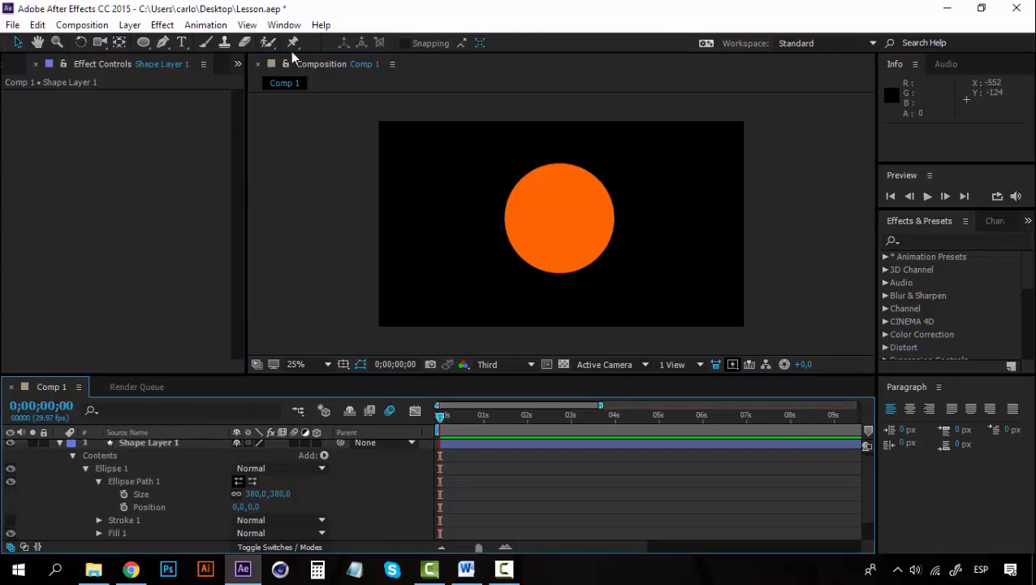
Delete Ellipse 1 and draw a five-pointed star with an outer radius of about 383 in the middle of the composition on Shape Layer 1.
click(133, 467)
key(Delete)
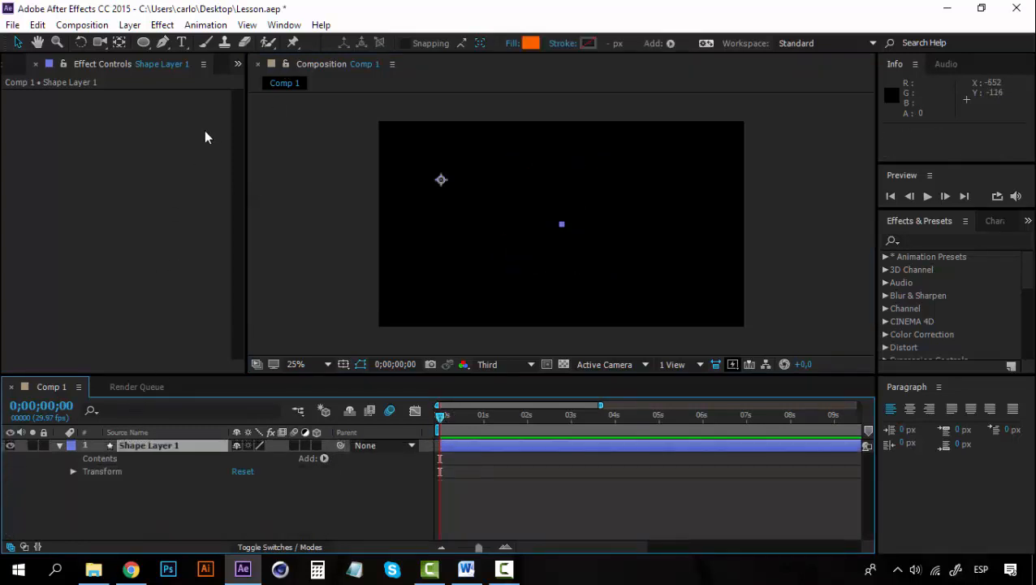
drag(143, 42, 217, 106)
drag(562, 224, 505, 179)
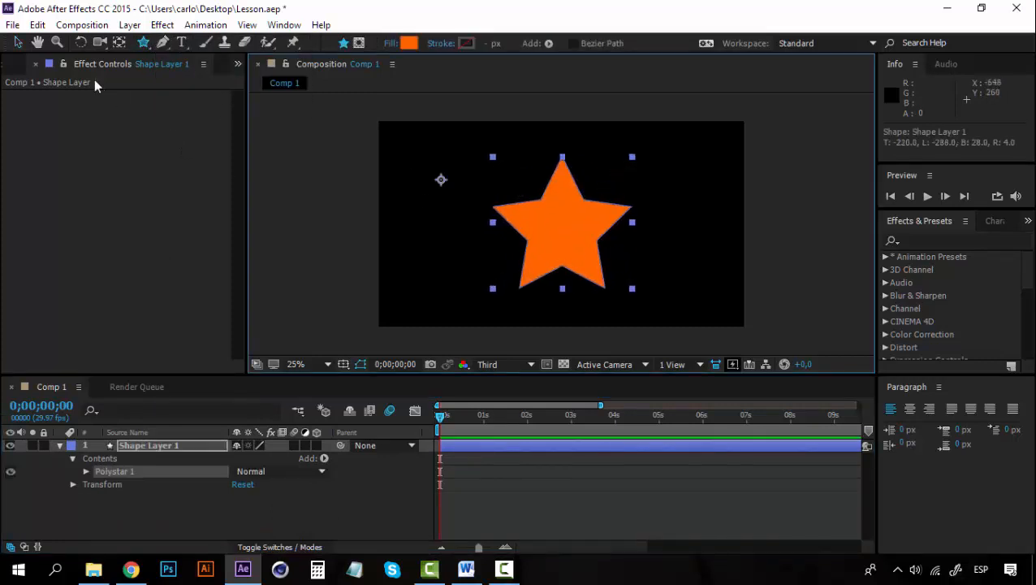
Keyframe the star's Inner Radius at the first frame and set it to 720.6 at about 2 seconds.
click(86, 472)
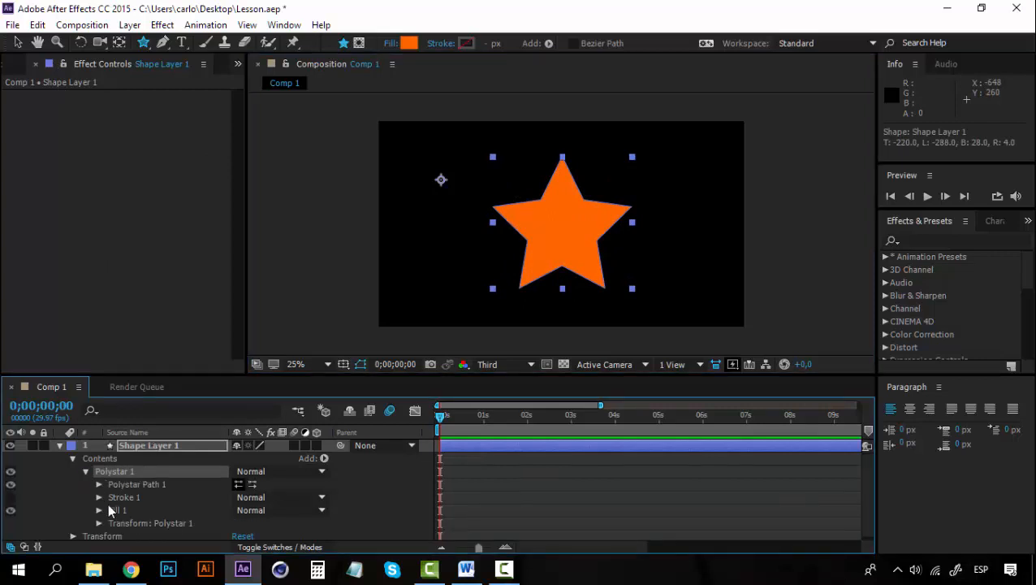
click(99, 484)
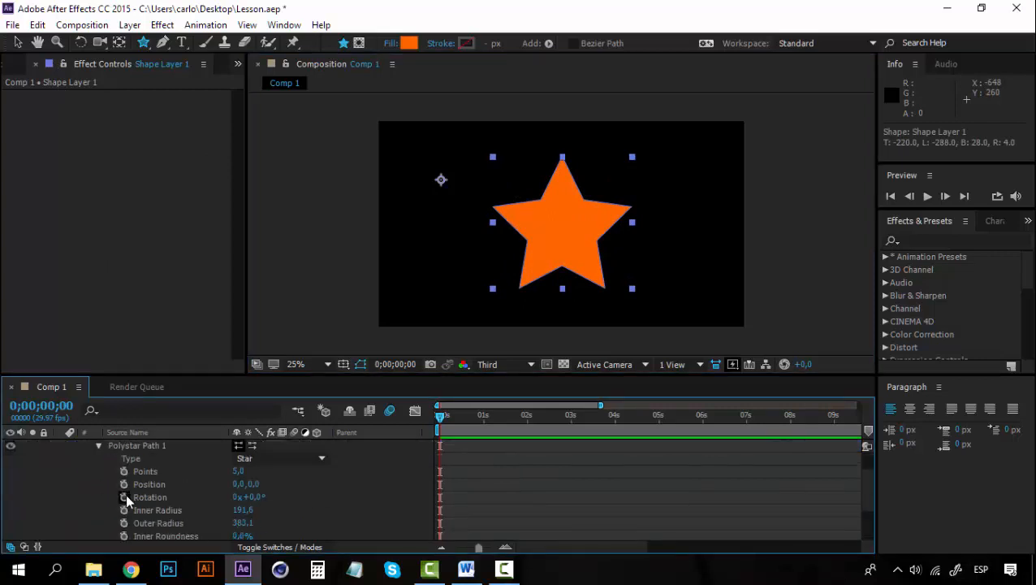
scroll(126, 493, down, 1)
scroll(129, 484, up, 1)
scroll(129, 485, down, 1)
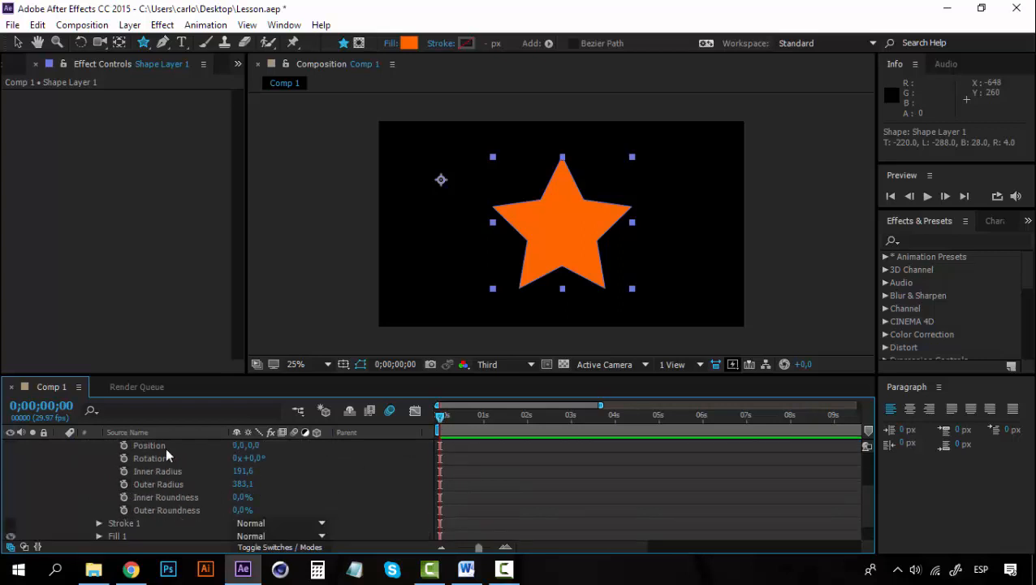
click(124, 471)
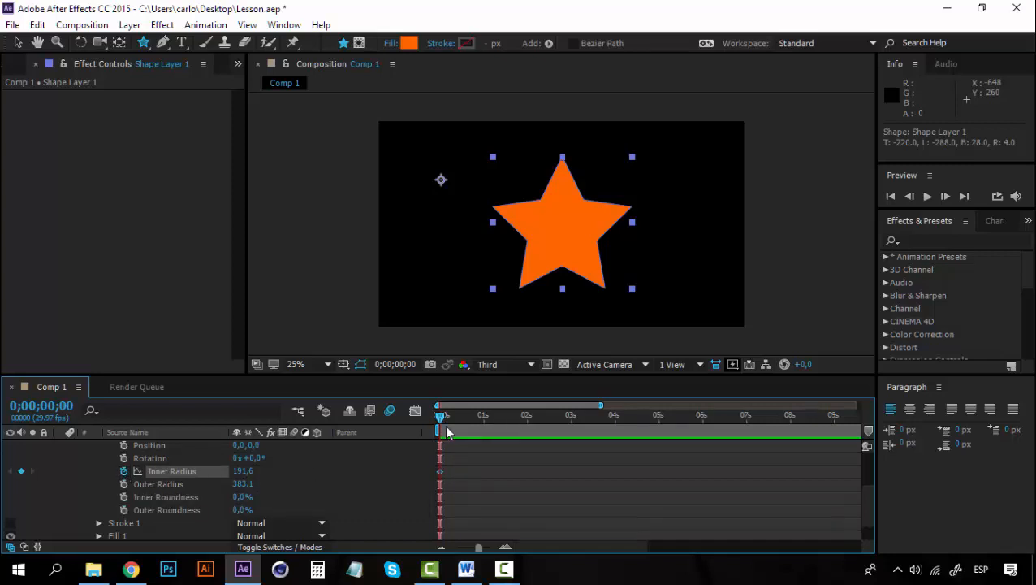
click(527, 424)
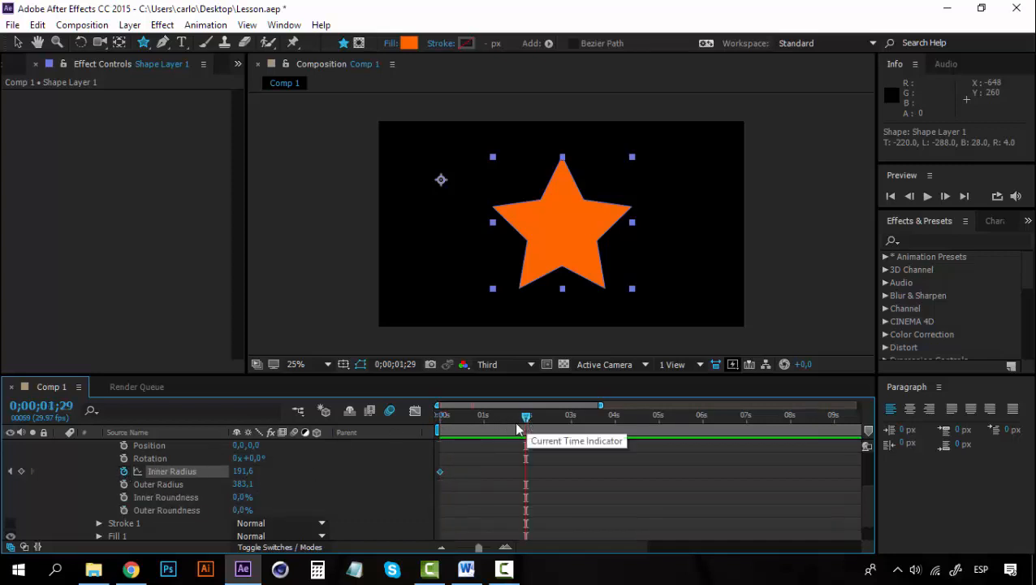
drag(242, 471, 642, 472)
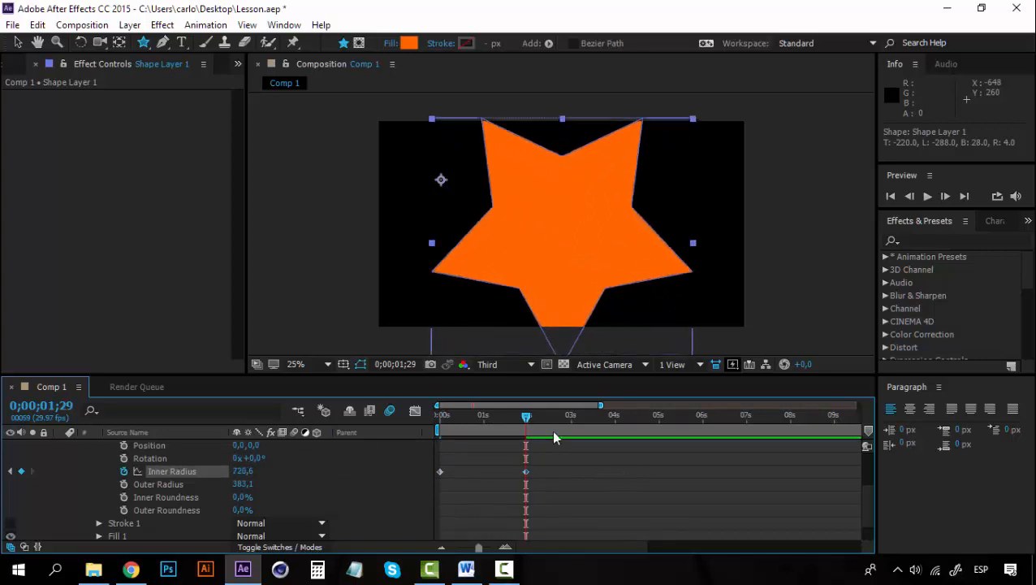
Play the Inner Radius animation from the first frame and scrub back through it from 2 seconds.
key(Home)
key(space)
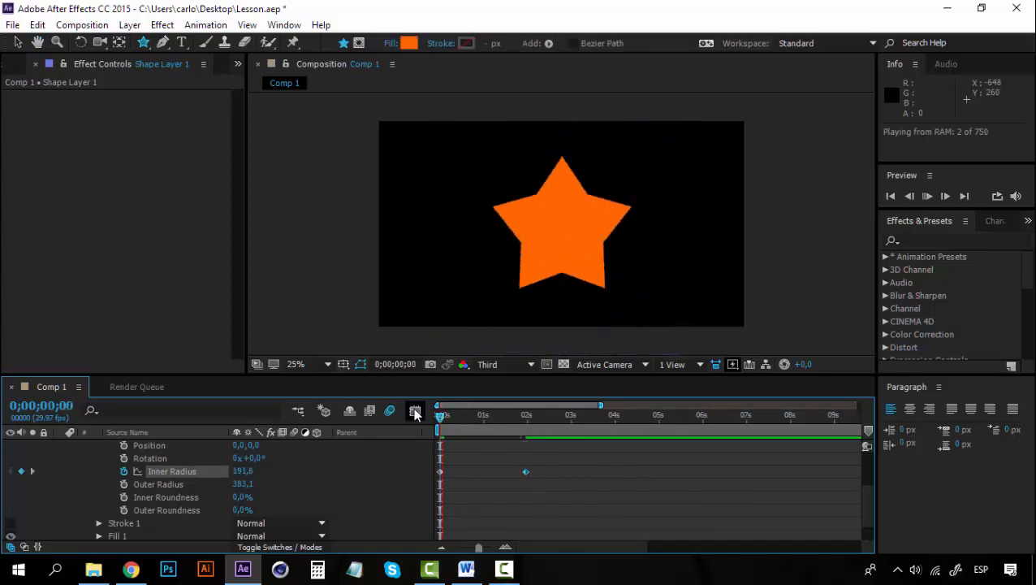
click(528, 412)
drag(527, 414, 427, 418)
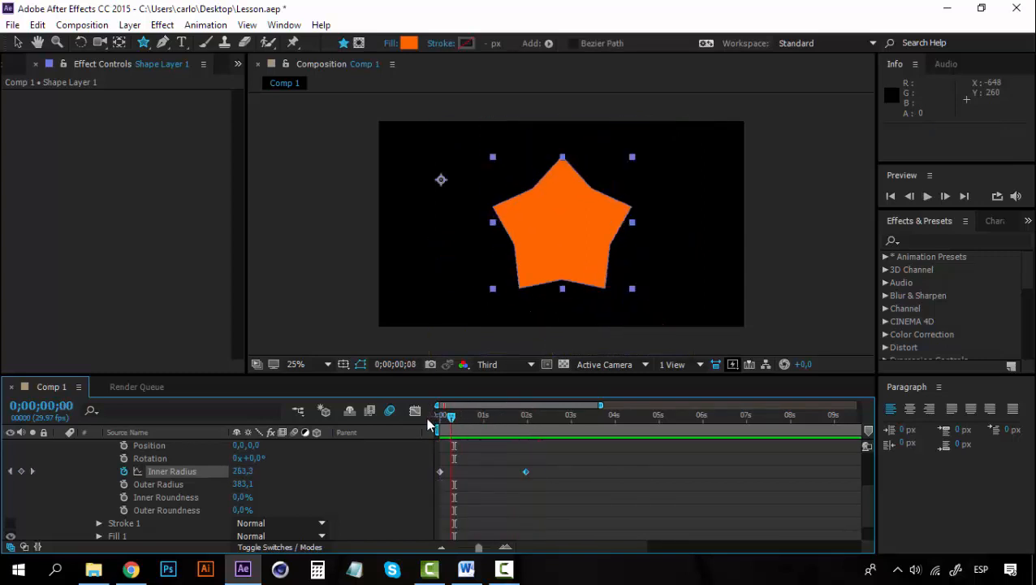
Keyframe the star's Outer Radius at 636.1 on the first frame and set it to 330.1 at about 2 seconds.
drag(242, 484, 418, 464)
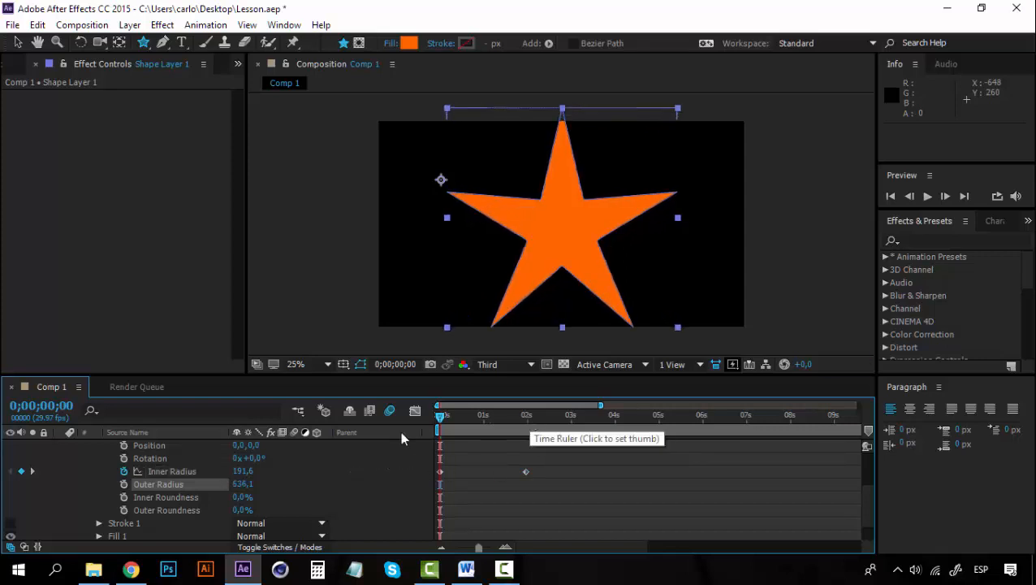
click(125, 484)
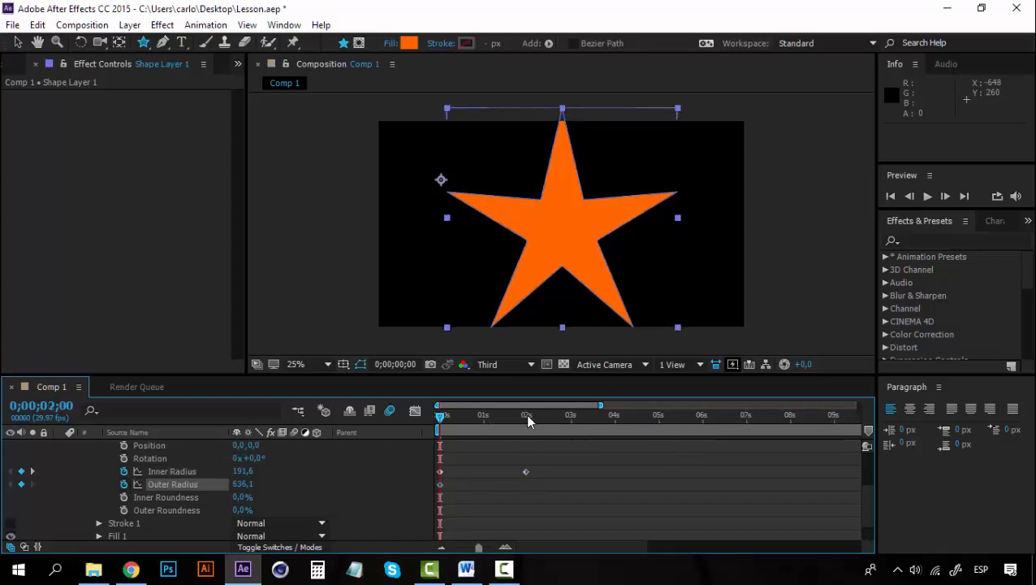
click(525, 415)
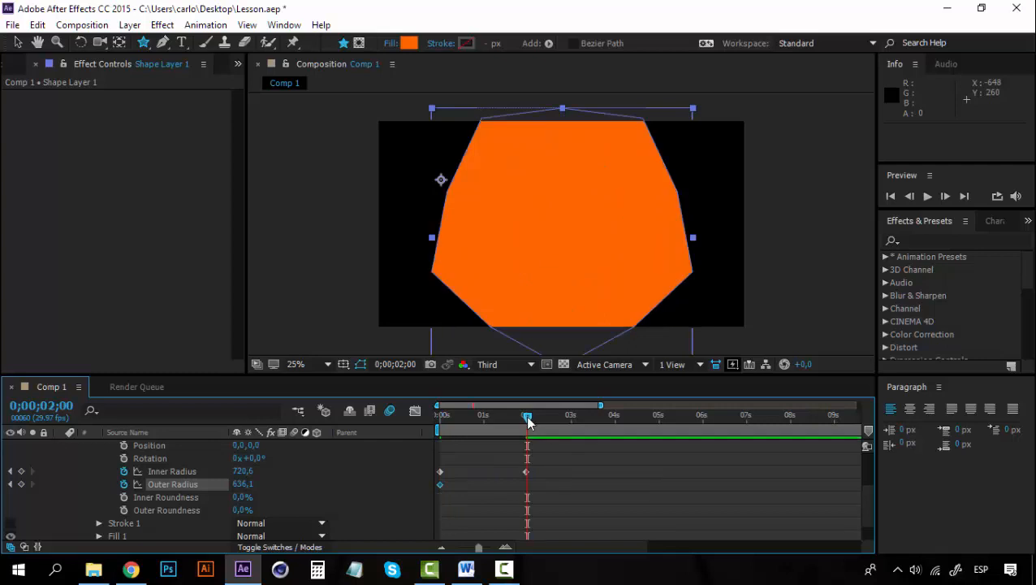
click(527, 418)
drag(242, 484, 219, 484)
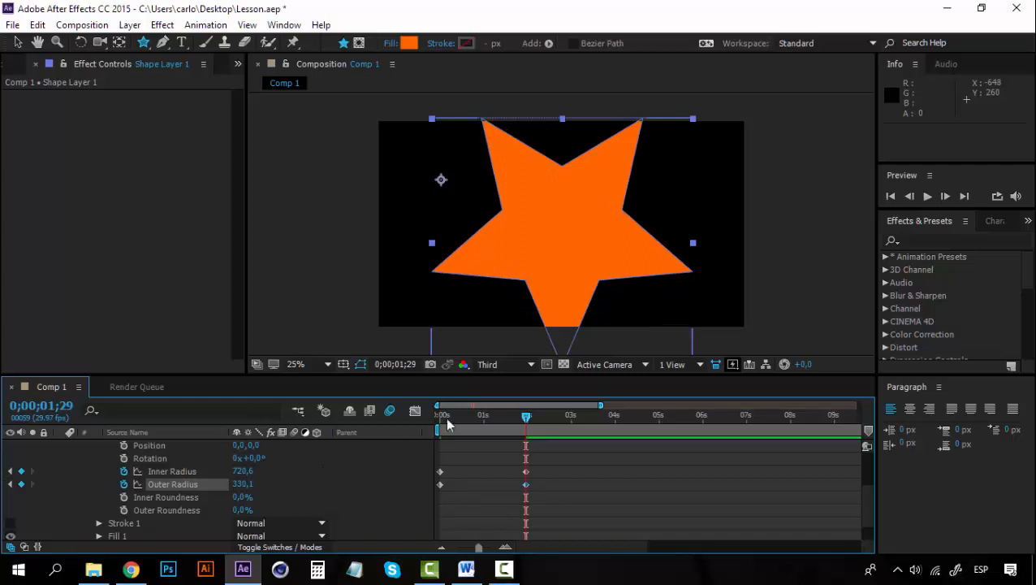
Play the combined Inner and Outer Radius animation from the first frame, check it just past 2 seconds, and return to the start.
drag(460, 416, 418, 409)
key(space)
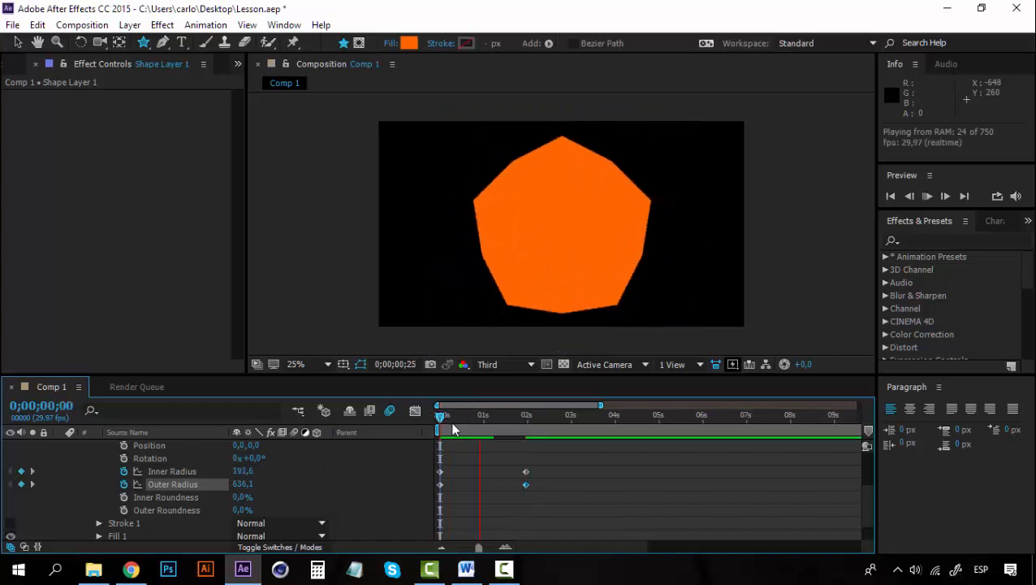
click(531, 415)
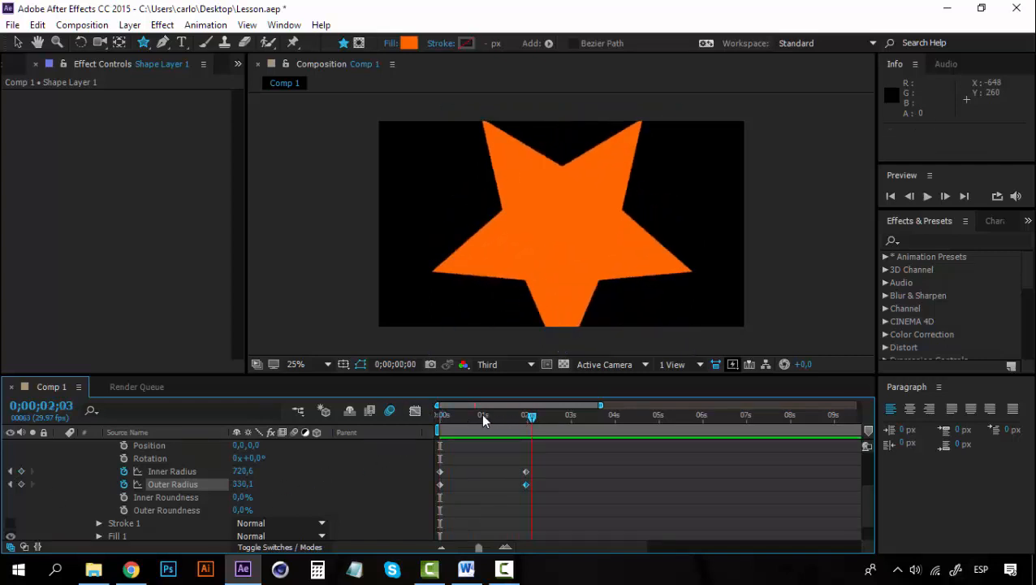
drag(450, 417, 438, 417)
Select Polystar Path 1 in Shape Layer 1 and collapse its properties.
scroll(138, 502, up, 2)
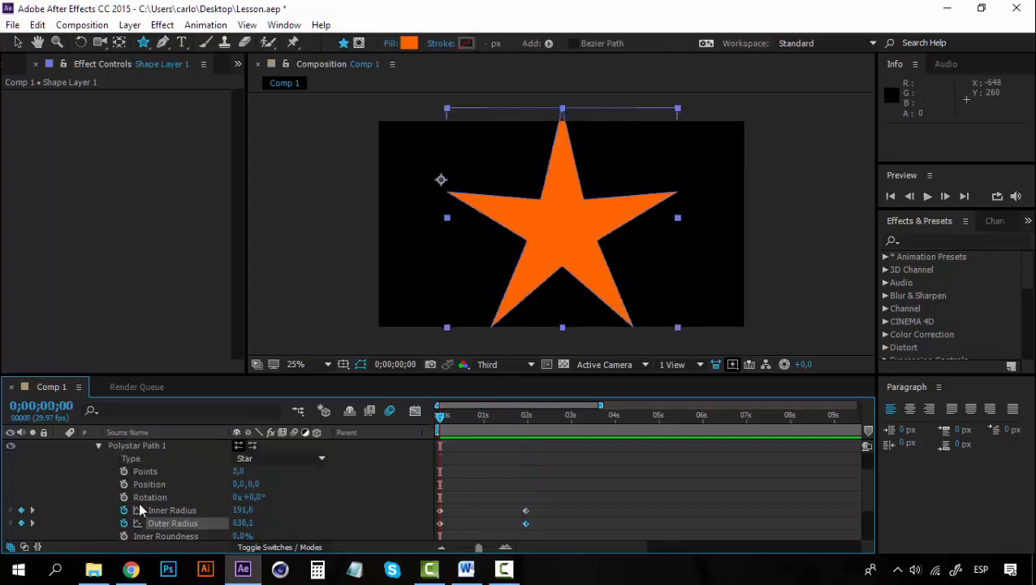
scroll(144, 511, up, 2)
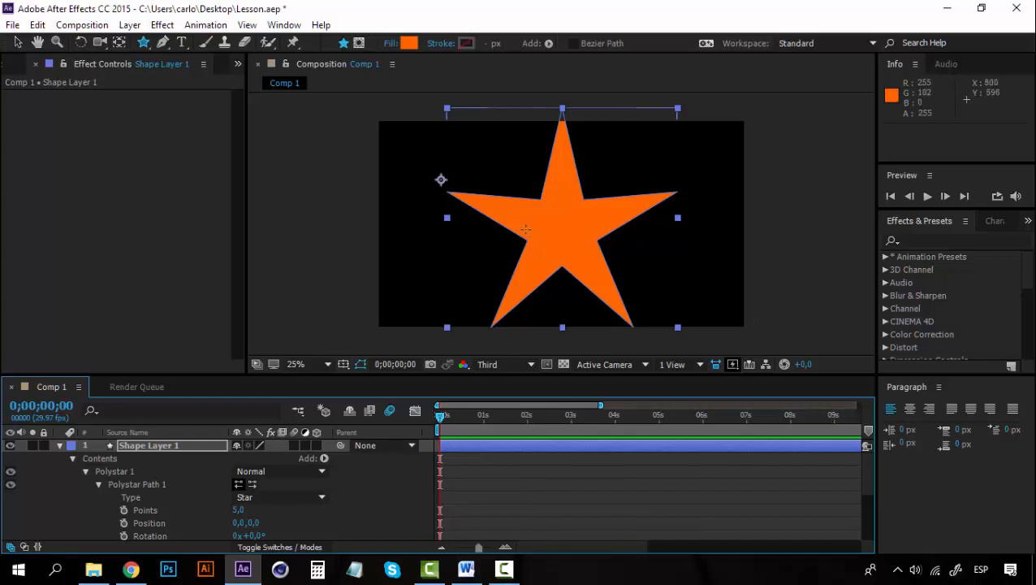
click(123, 485)
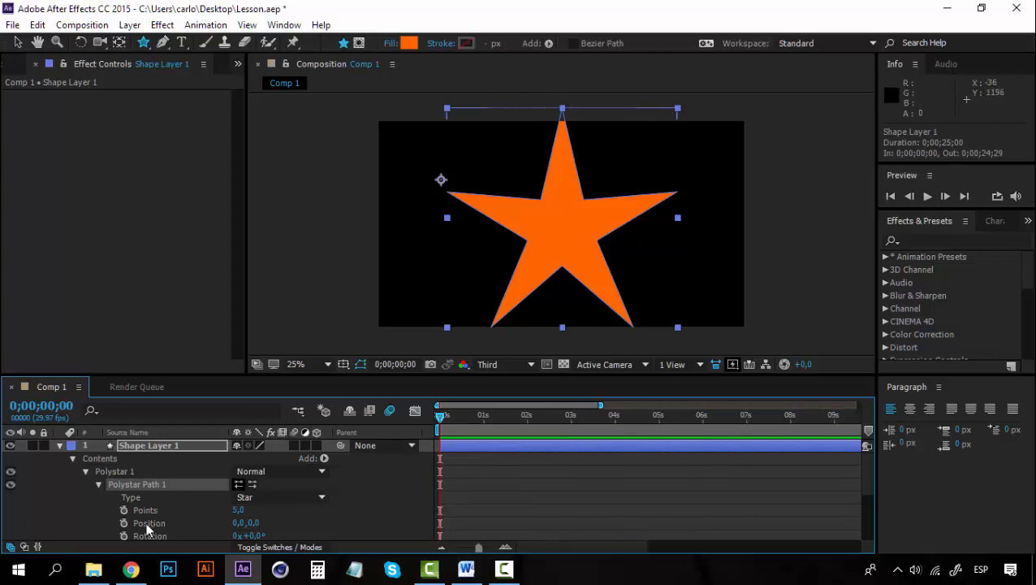
click(99, 484)
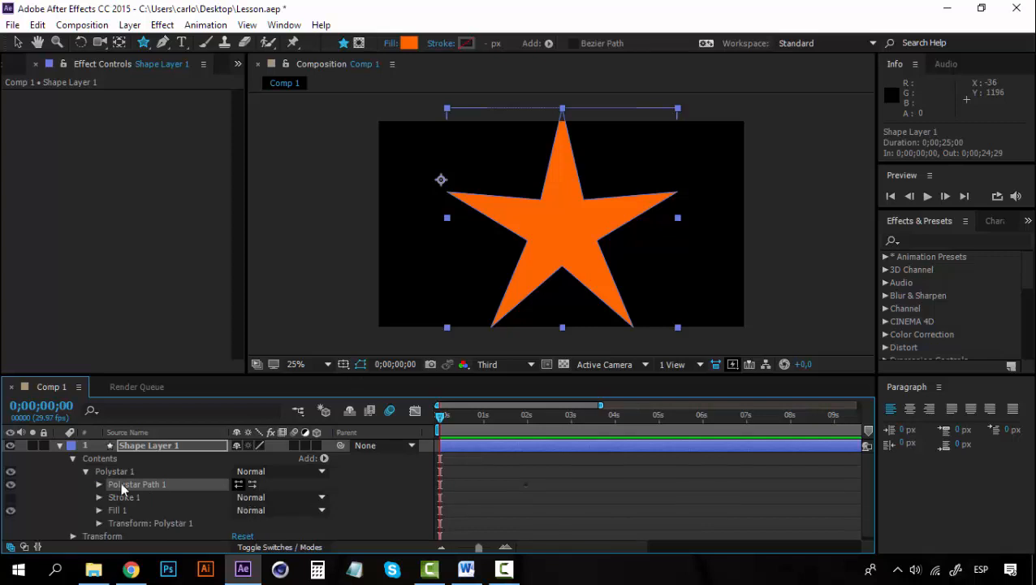